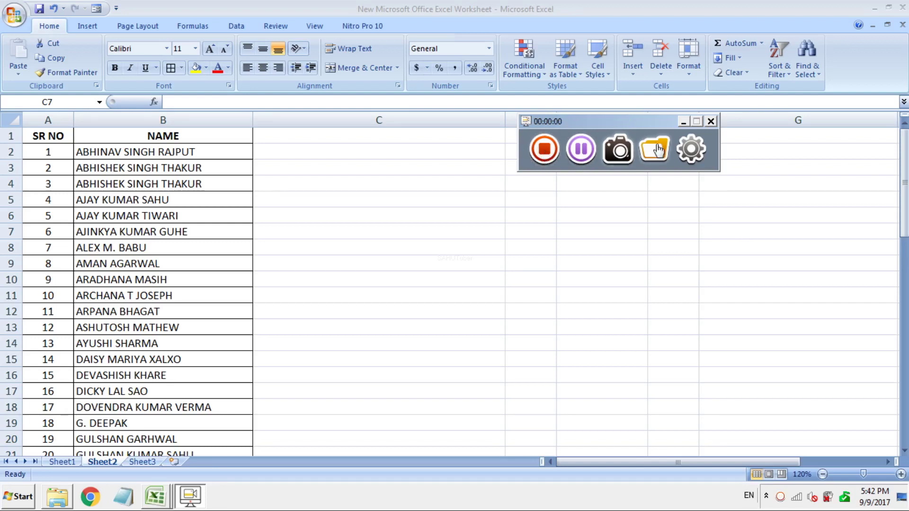
Step: Compare the serial number column with the column of names in B
click(683, 123)
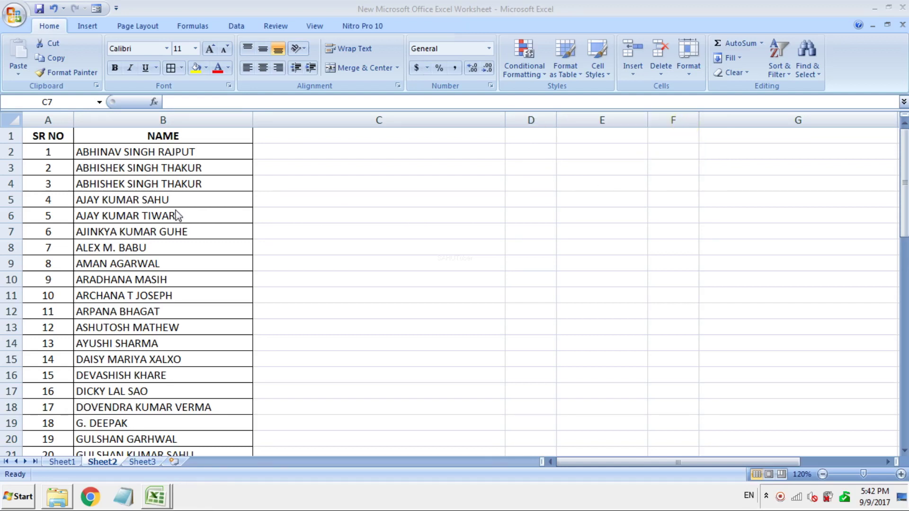
click(121, 121)
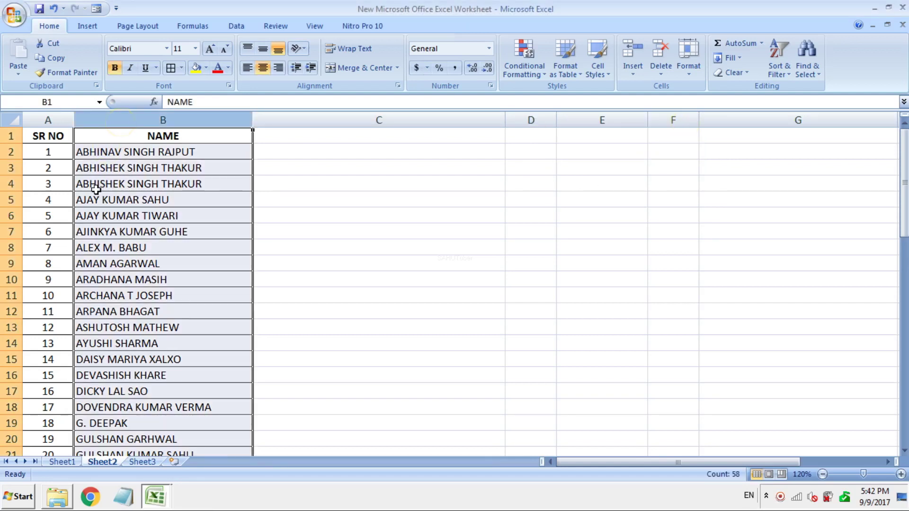
click(49, 121)
click(151, 116)
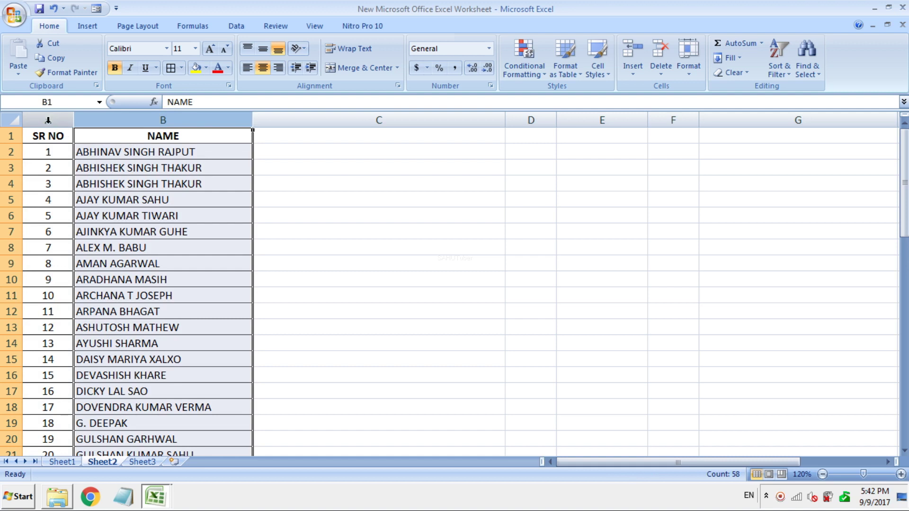
click(47, 120)
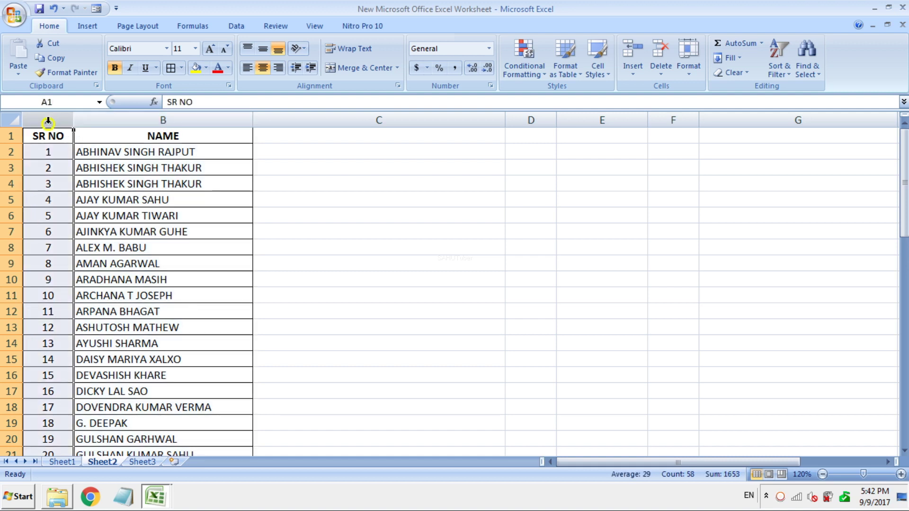
click(163, 121)
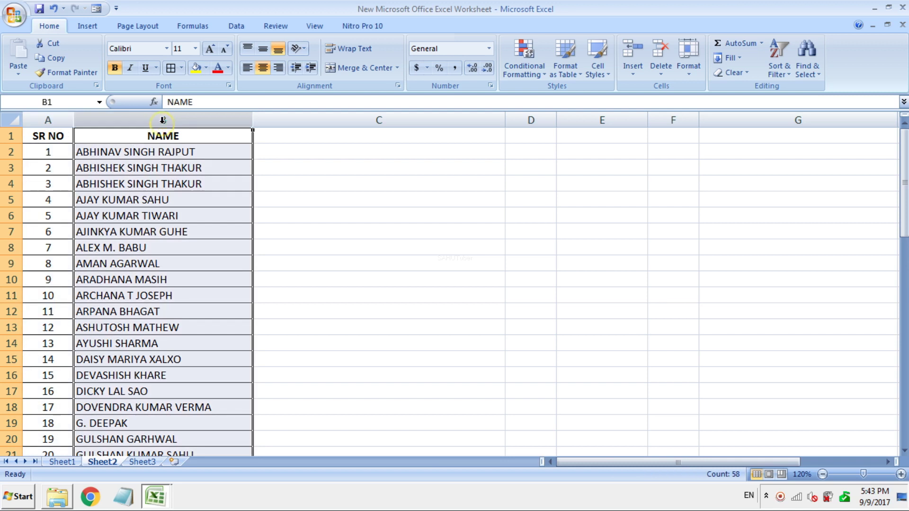
click(48, 121)
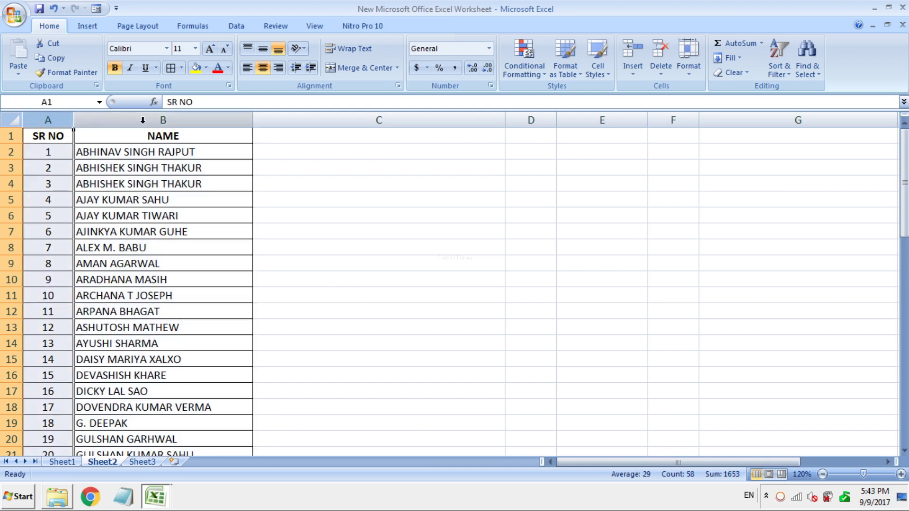
click(163, 121)
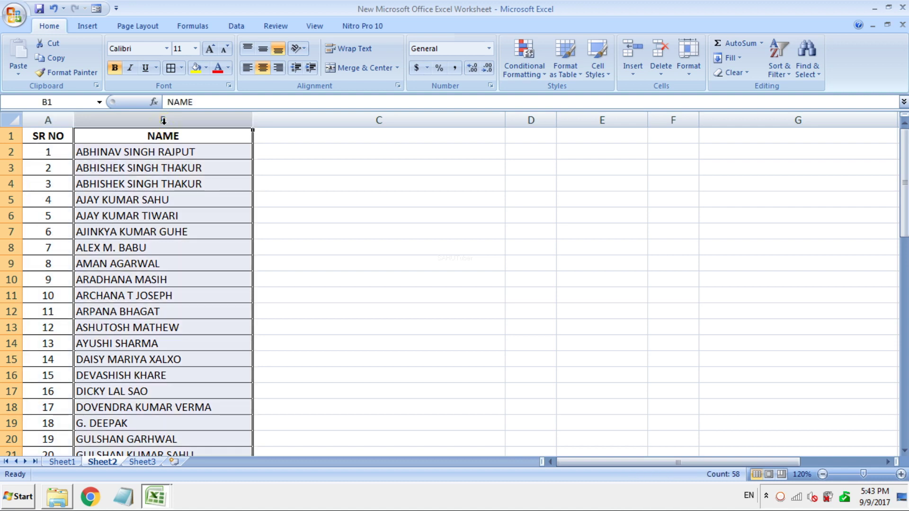
click(55, 120)
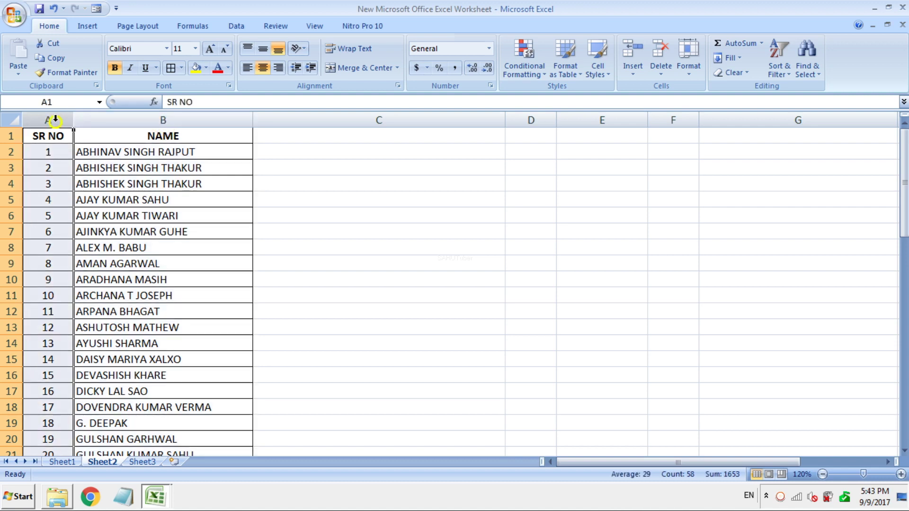
click(161, 120)
Step: Enter the formula ="SHRI "&B2 in C2
click(279, 150)
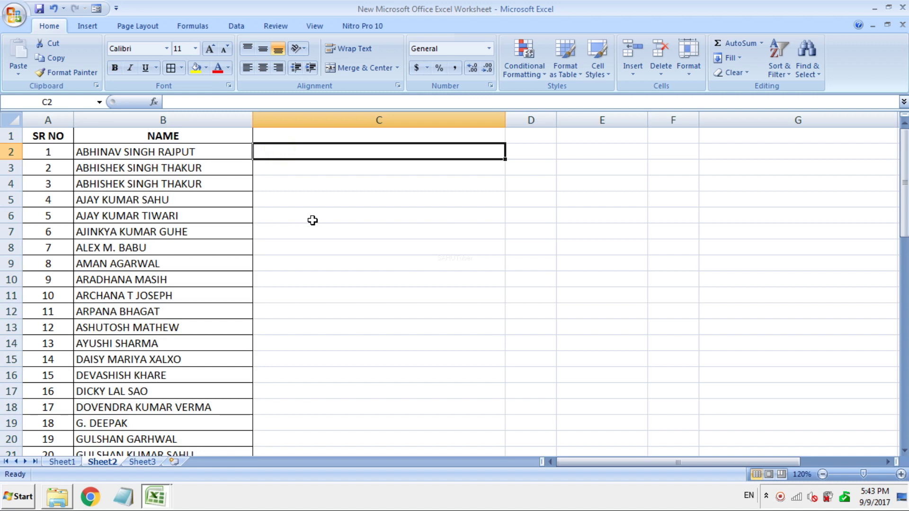
text(=)
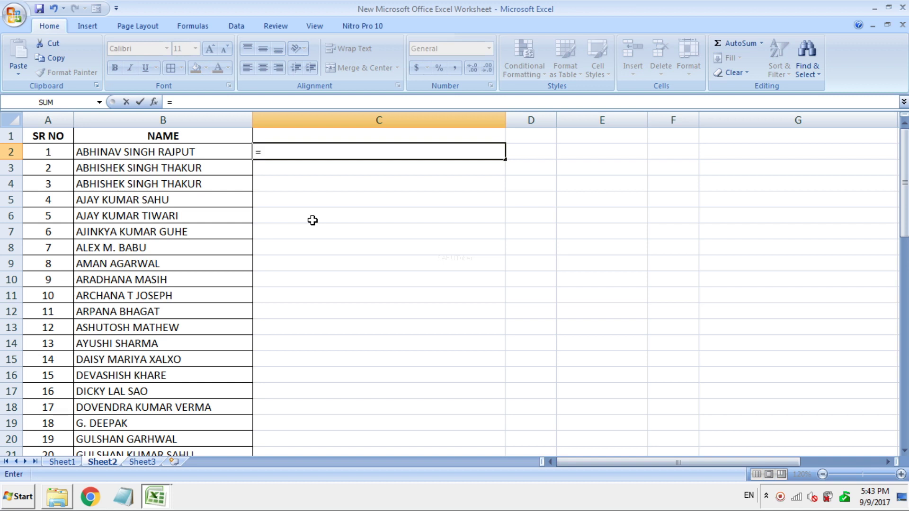
text(")
text(SHRI)
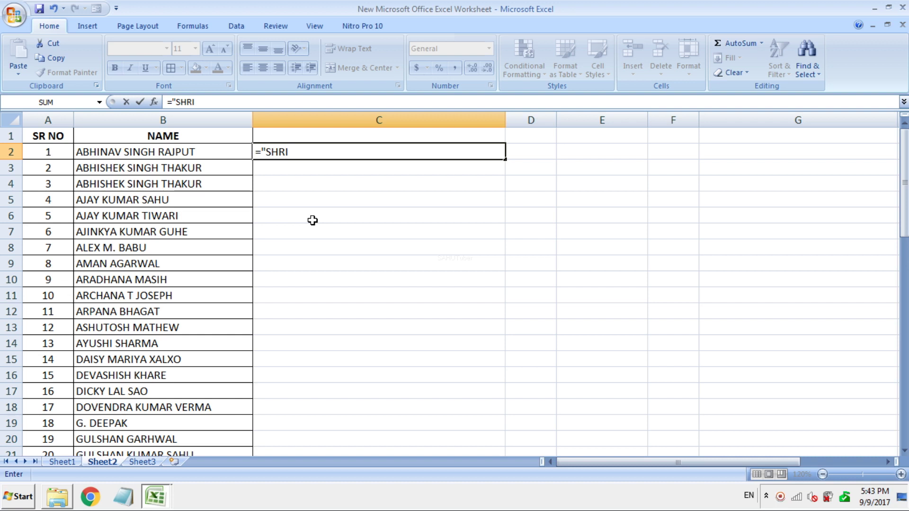
text(")
text(&)
click(189, 152)
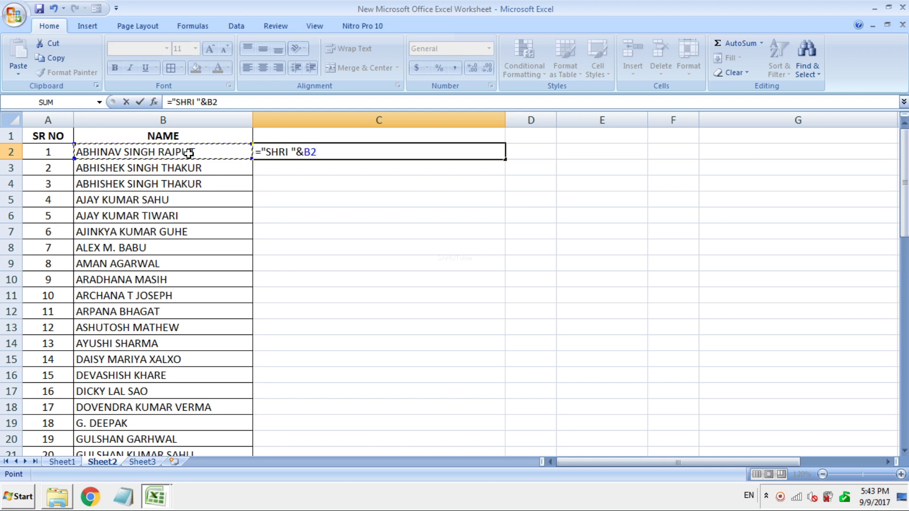
key(Return)
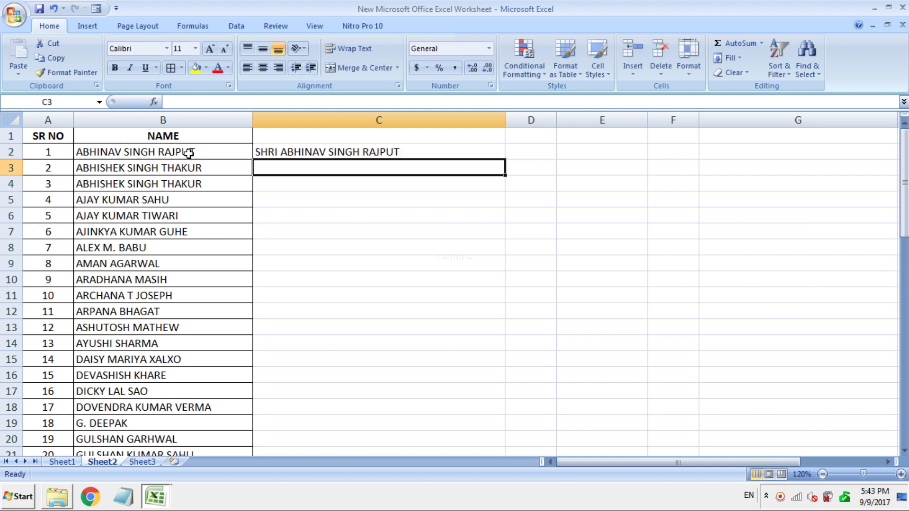
Step: Fill the ="SHRI "&B2 formula from C2 down to row 58
click(299, 150)
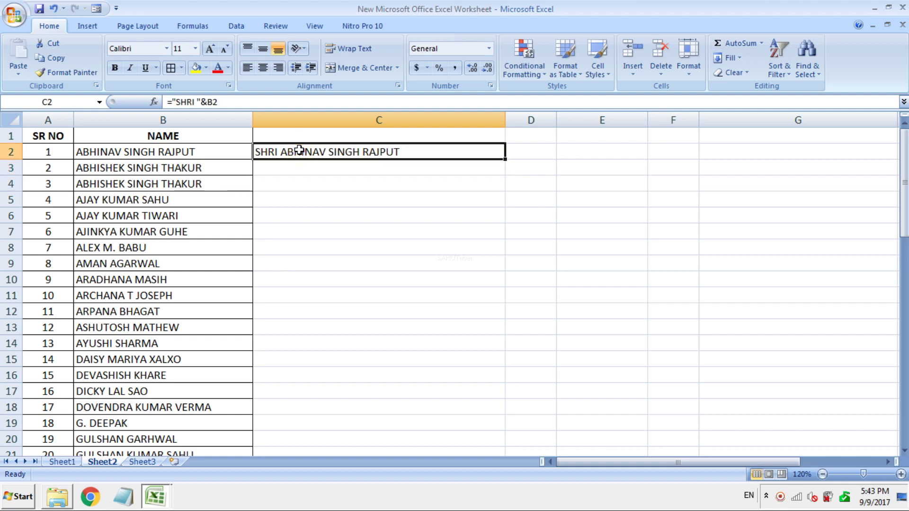
click(301, 201)
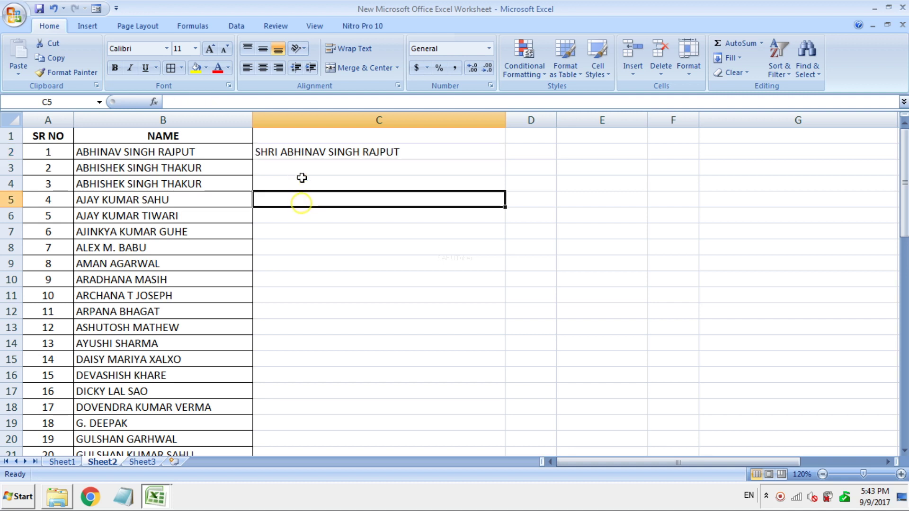
drag(305, 154, 306, 230)
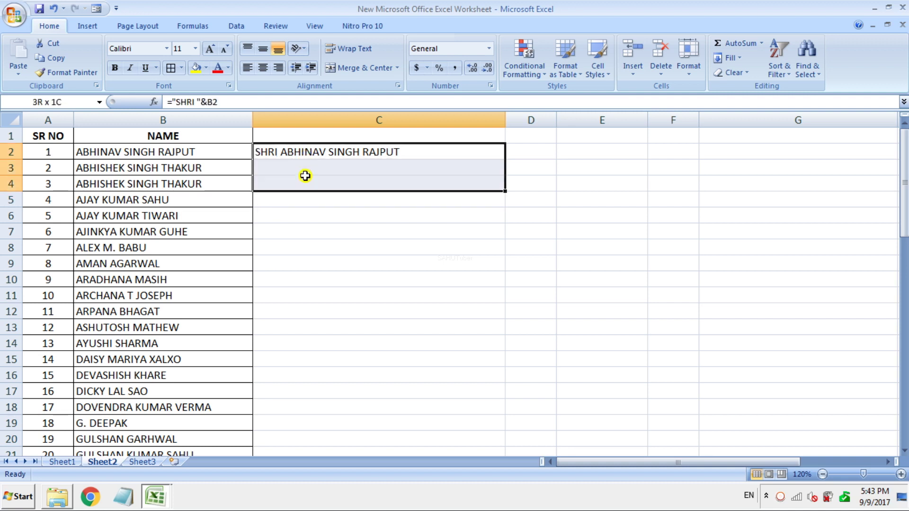
click(325, 155)
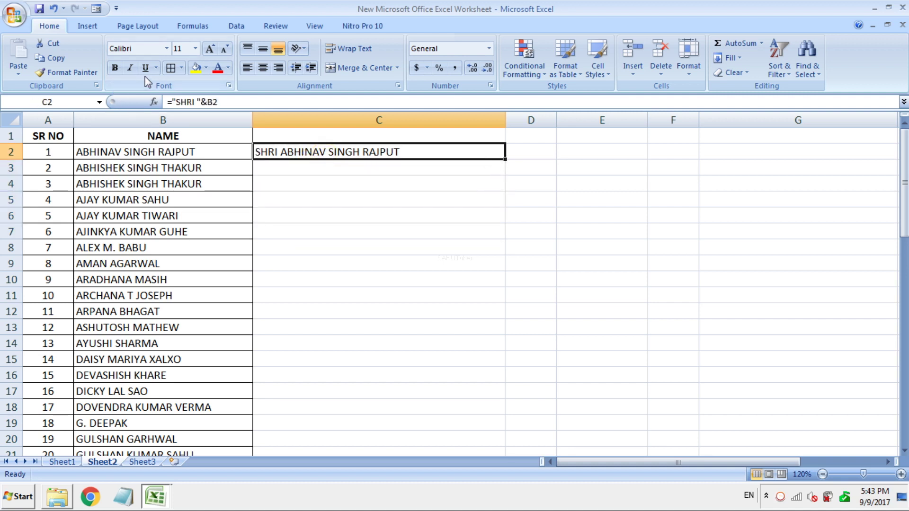
click(432, 209)
click(375, 153)
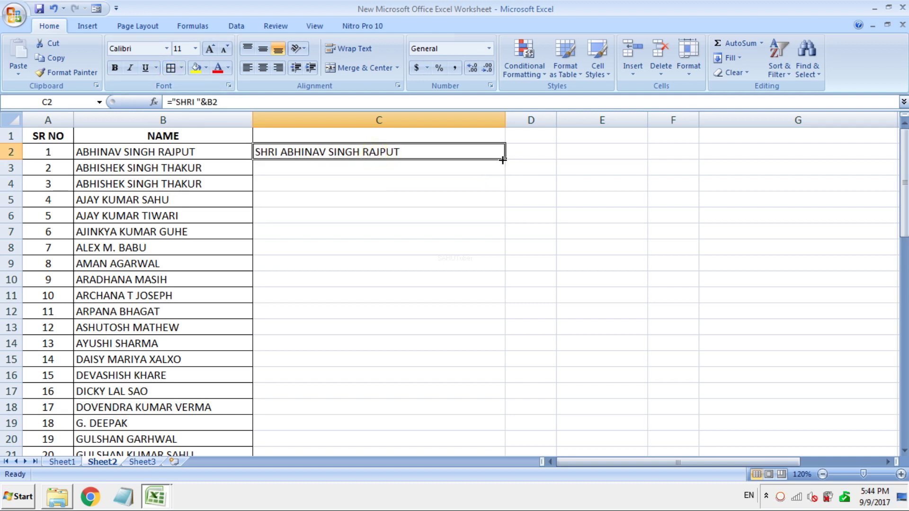
mouse_move(505, 158)
mouse_down()
mouse_move(484, 484)
mouse_move(457, 419)
mouse_up()
scroll(579, 329, up, 6)
scroll(579, 328, up, 5)
scroll(578, 329, up, 2)
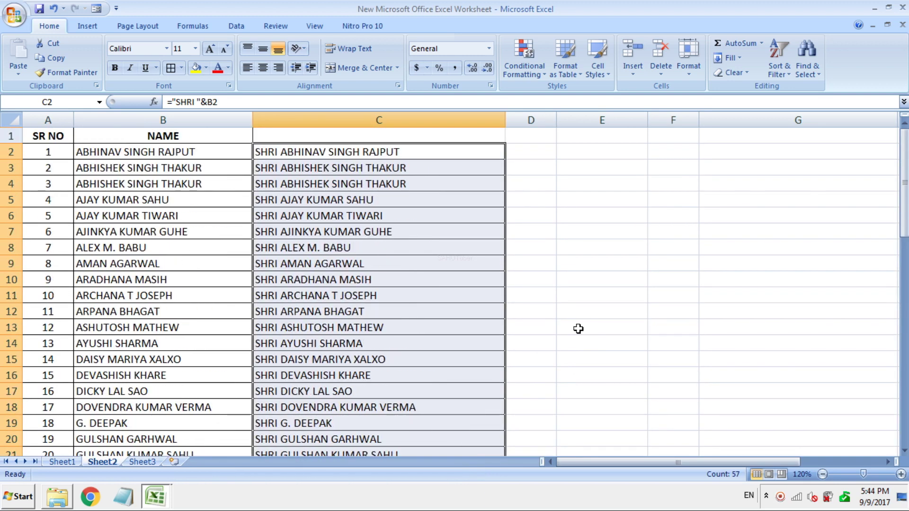
click(246, 280)
click(25, 250)
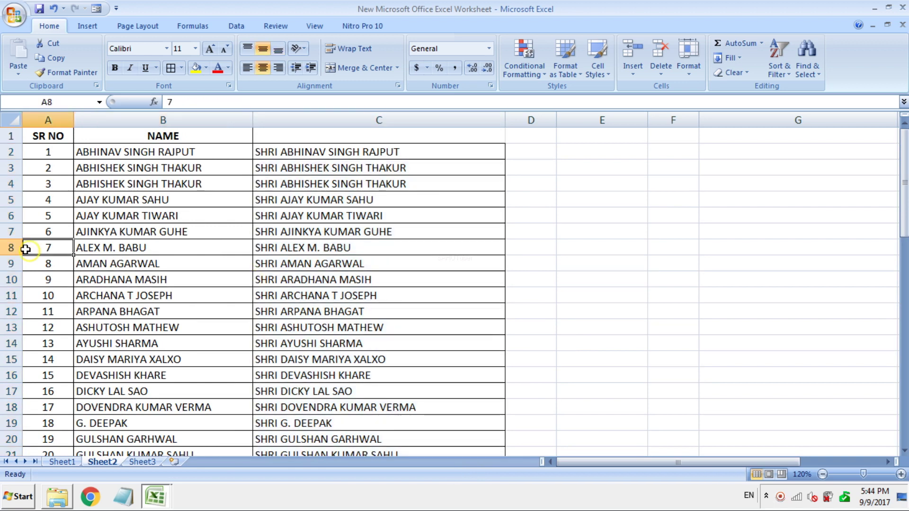
click(11, 248)
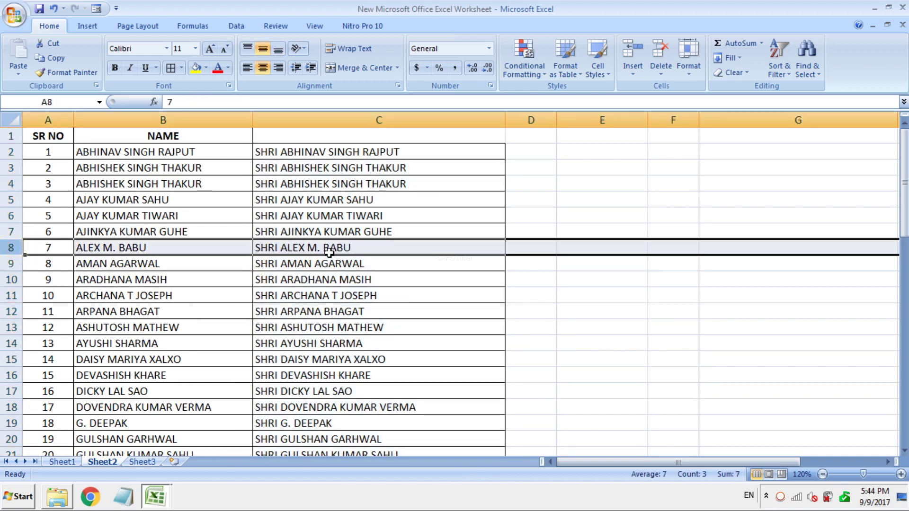
click(102, 251)
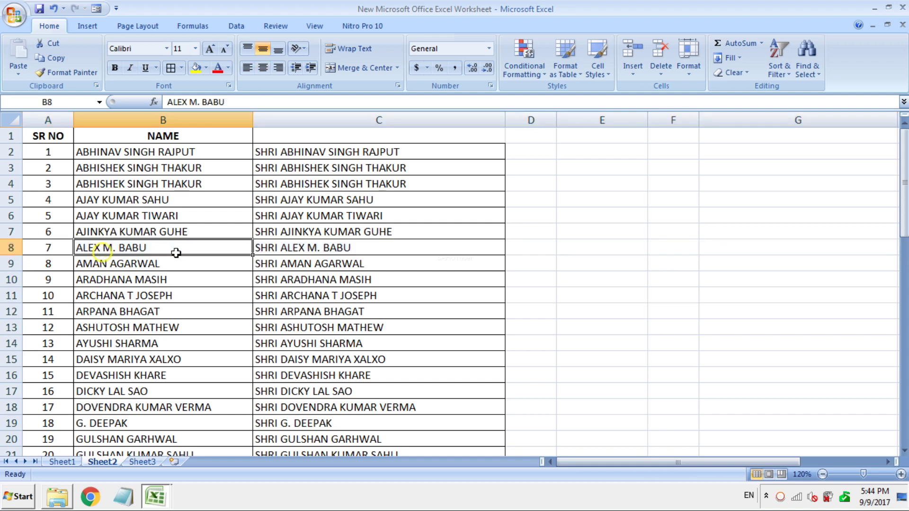
click(277, 258)
click(135, 267)
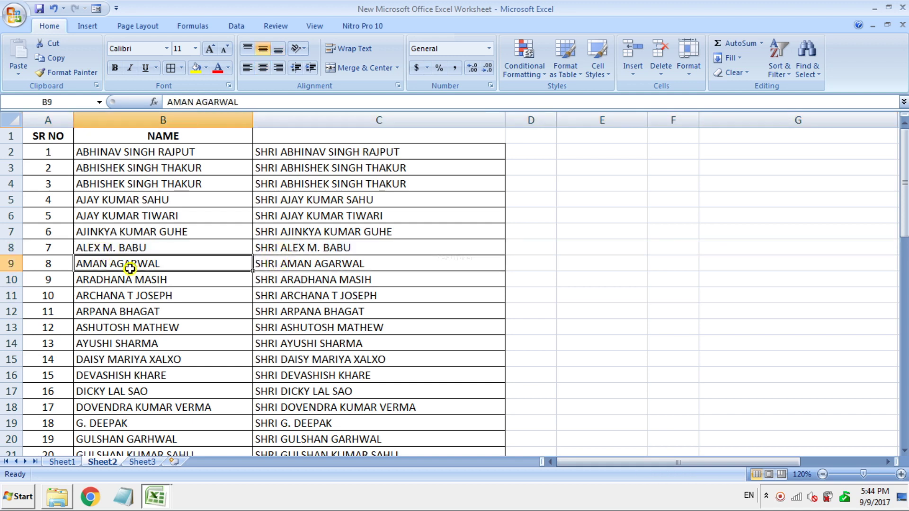
click(302, 265)
click(168, 284)
click(322, 284)
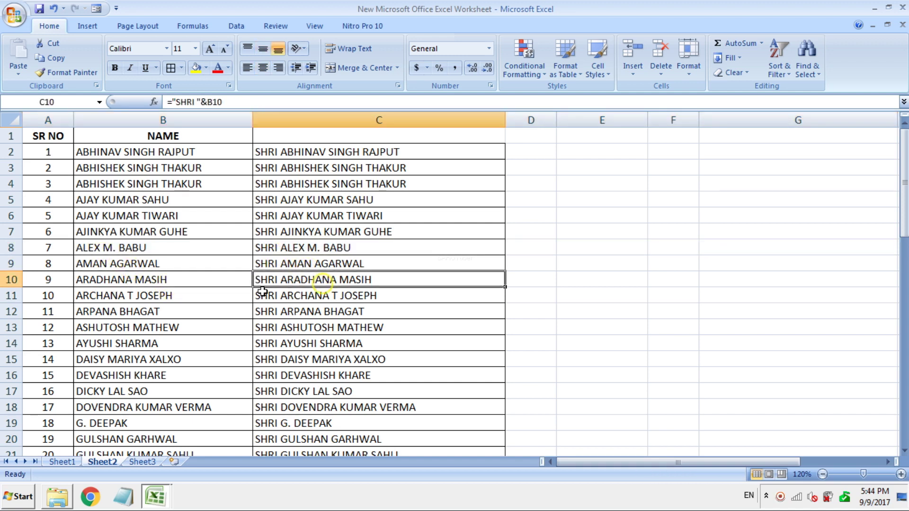
click(173, 301)
click(327, 298)
click(156, 313)
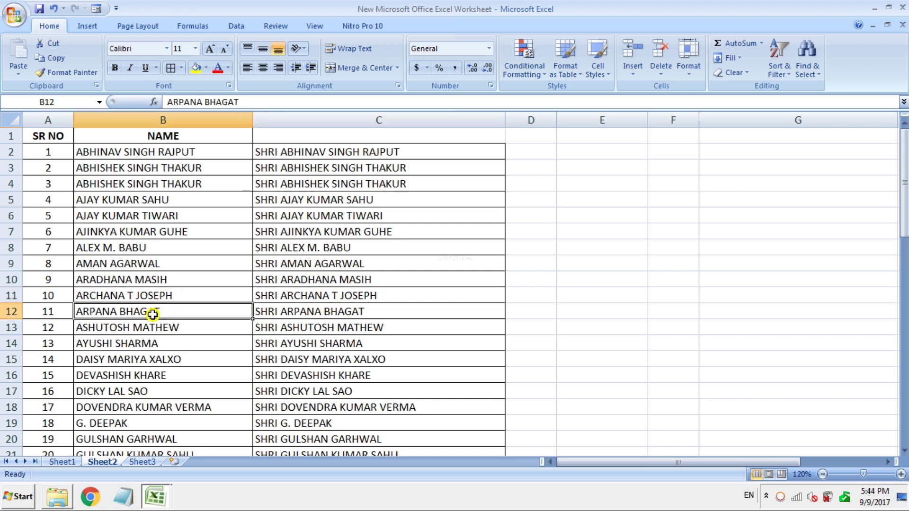
click(307, 313)
click(173, 330)
click(300, 328)
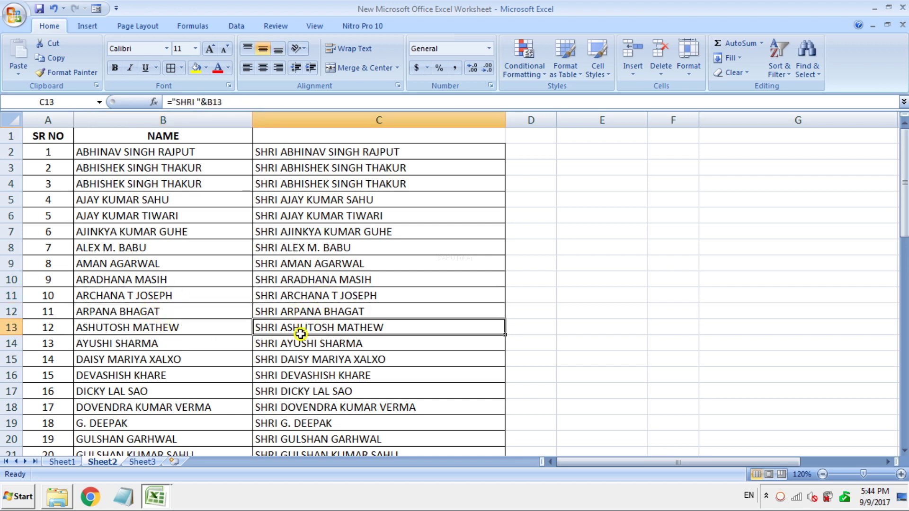
click(167, 354)
click(177, 345)
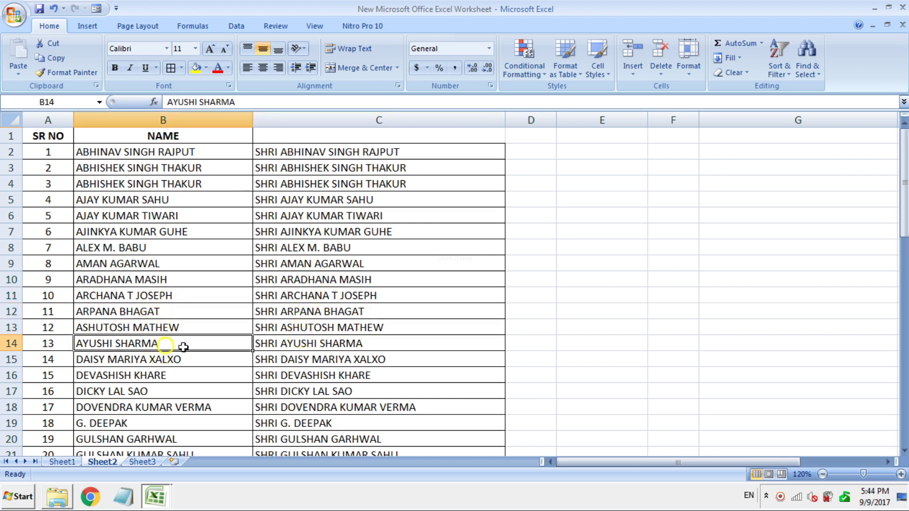
click(334, 346)
click(165, 360)
click(305, 368)
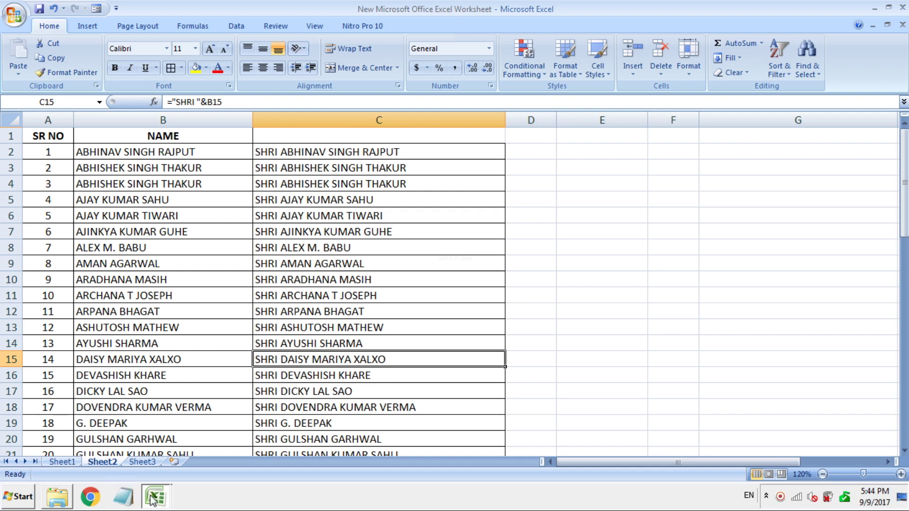
Step: Copy the fathers' names from column C of the ELECT-LAPTOP-2015-16 workbook
key(alt+Tab)
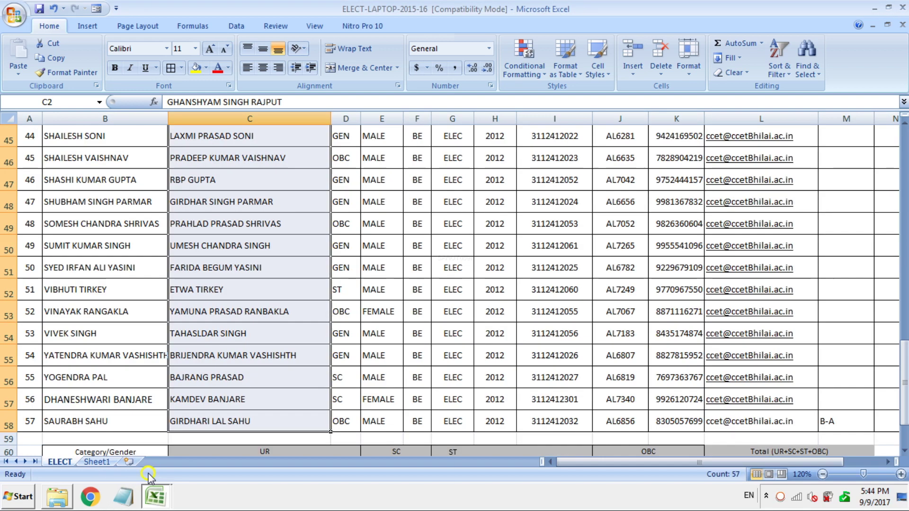
scroll(295, 287, up, 3)
scroll(295, 287, up, 8)
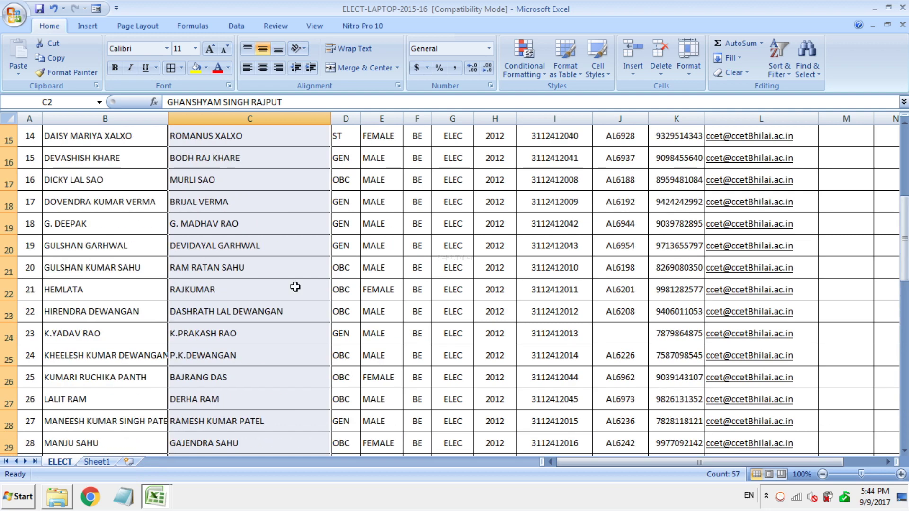
key(ctrl+c)
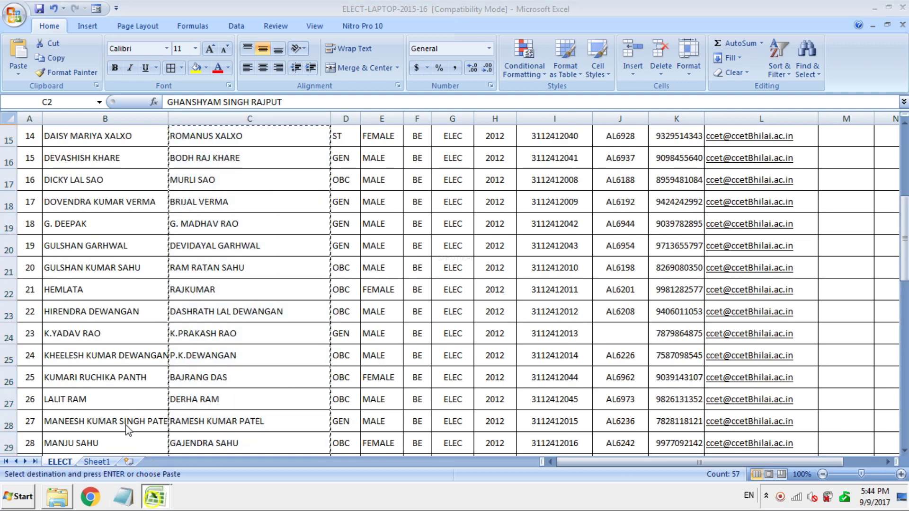
key(alt+Tab)
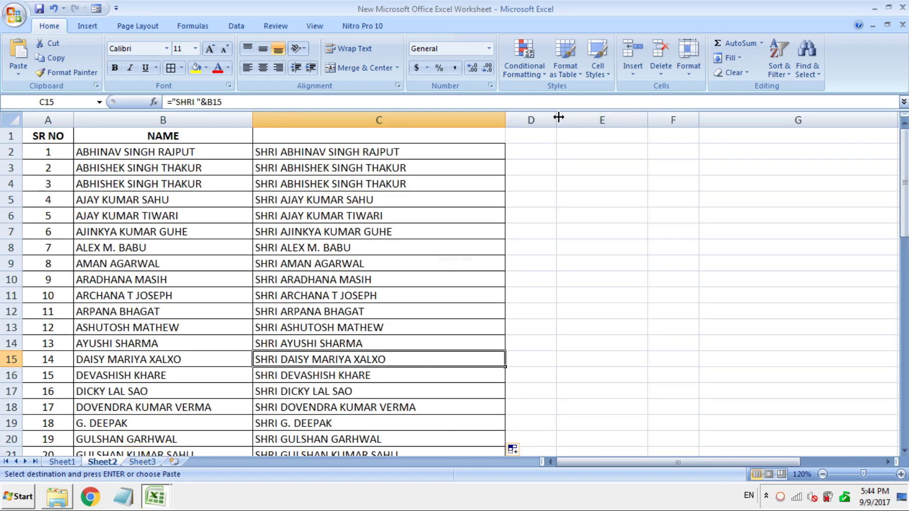
Step: Widen column D, paste the fathers' names into column C from C2, and type header FATHERS NAME in C1
drag(558, 117, 684, 118)
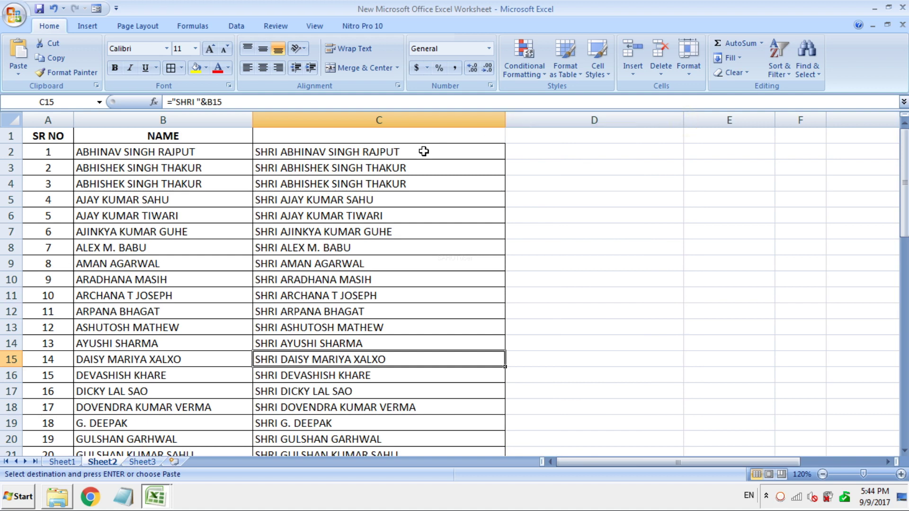
click(424, 152)
key(ctrl+v)
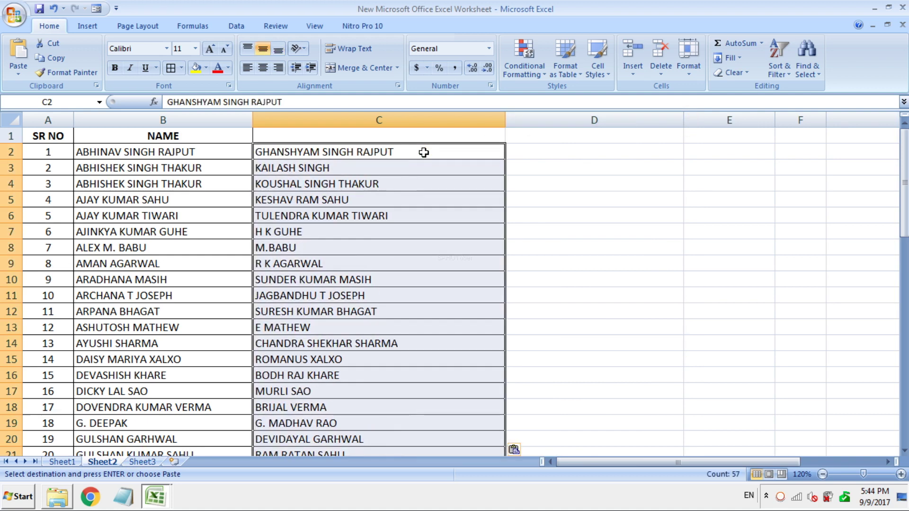
click(317, 135)
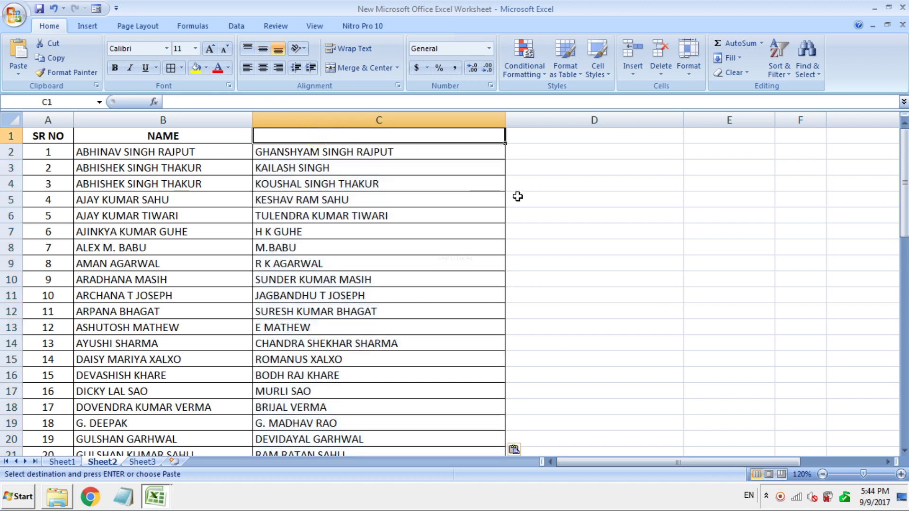
text(FAT)
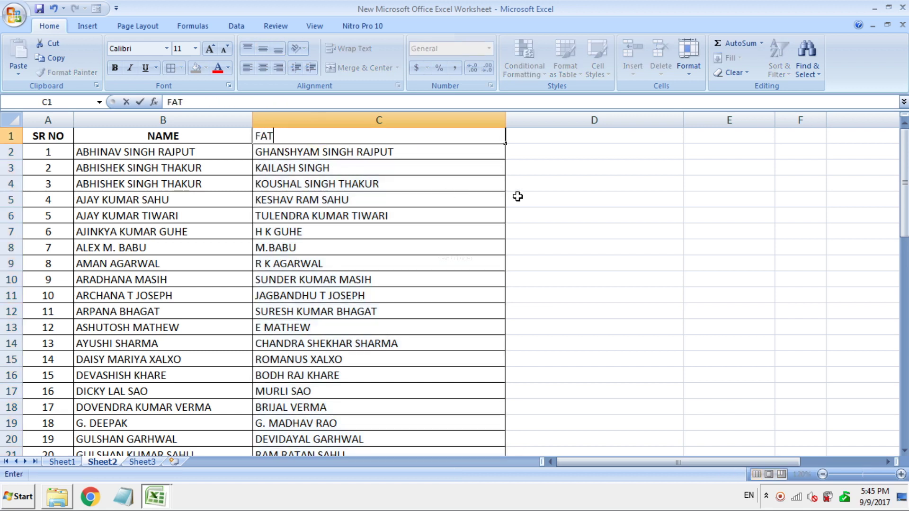
text(HER)
text(S NA)
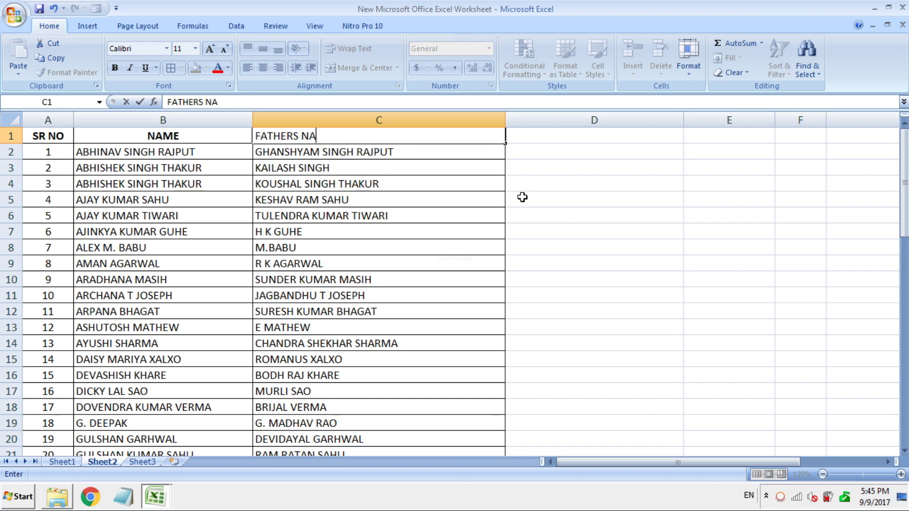
text(ME)
Step: Commit the FATHERS NAME header in C1 and make it bold
click(602, 171)
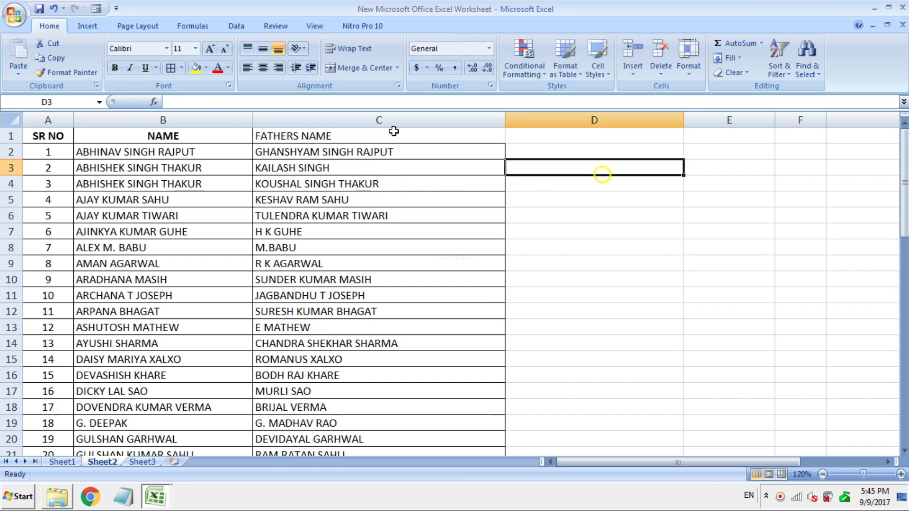
click(369, 136)
click(114, 68)
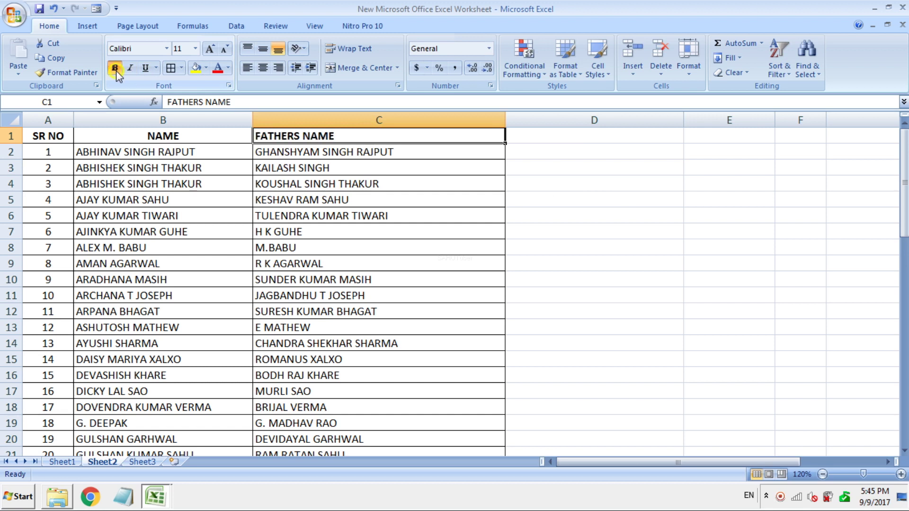
Step: Centre all the headers in row 1
click(636, 209)
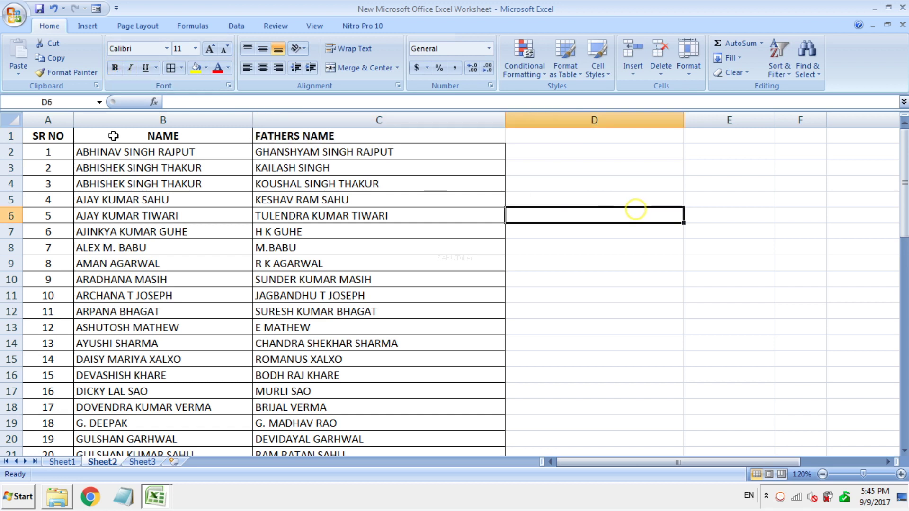
click(11, 136)
click(261, 68)
click(261, 68)
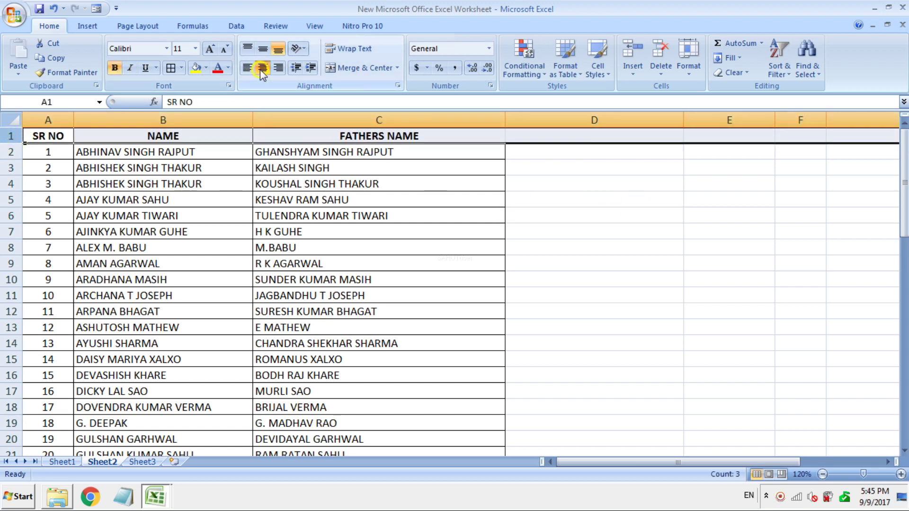
click(555, 250)
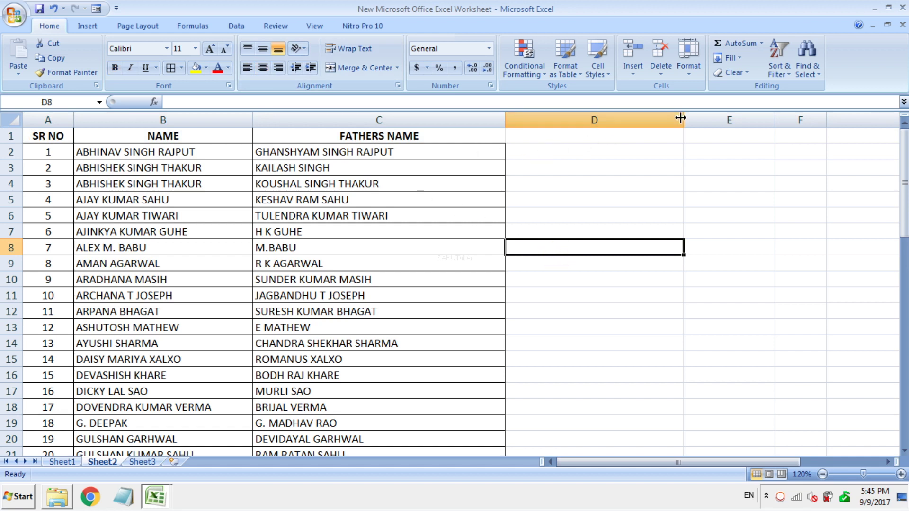
Step: Widen column D to about 69.71
drag(684, 123, 899, 122)
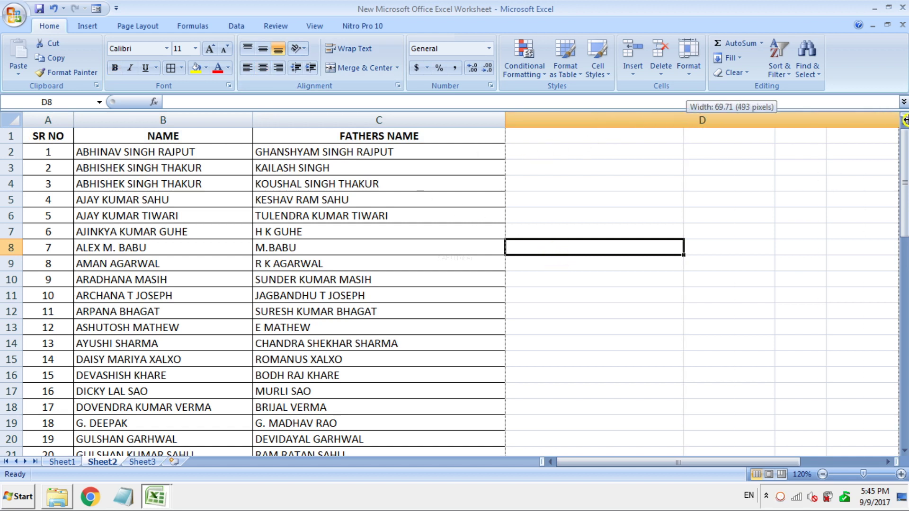
click(888, 462)
click(888, 462)
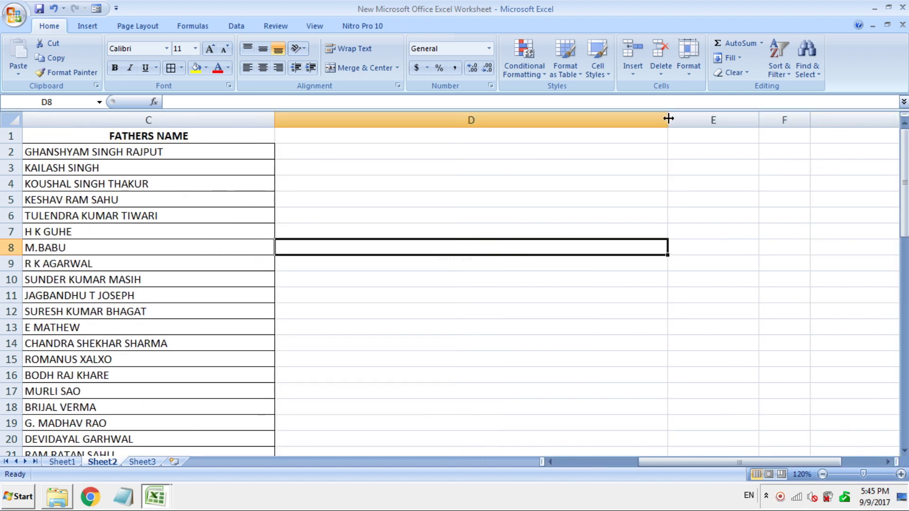
drag(668, 119, 880, 127)
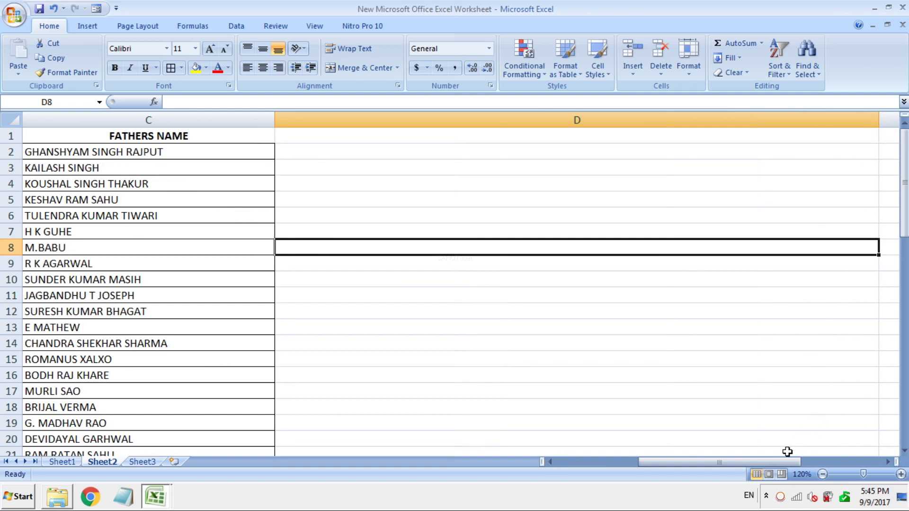
scroll(412, 407, left, 2)
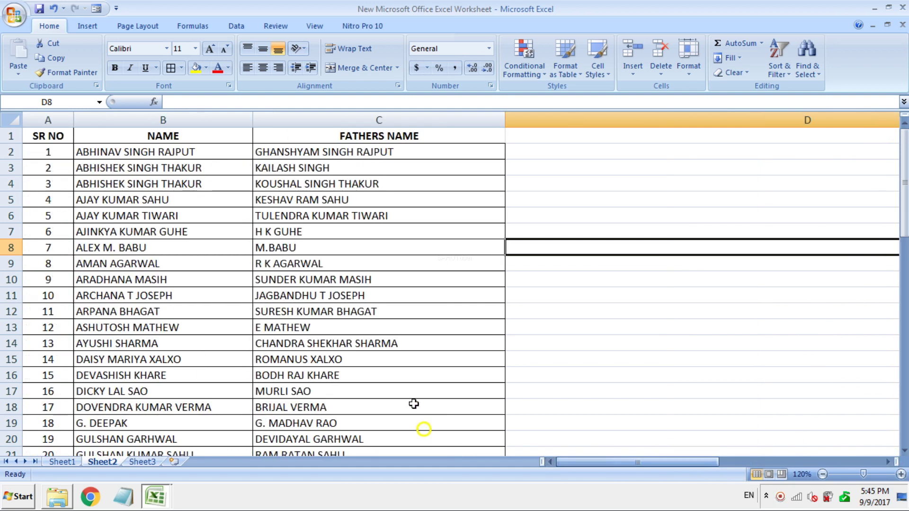
click(585, 153)
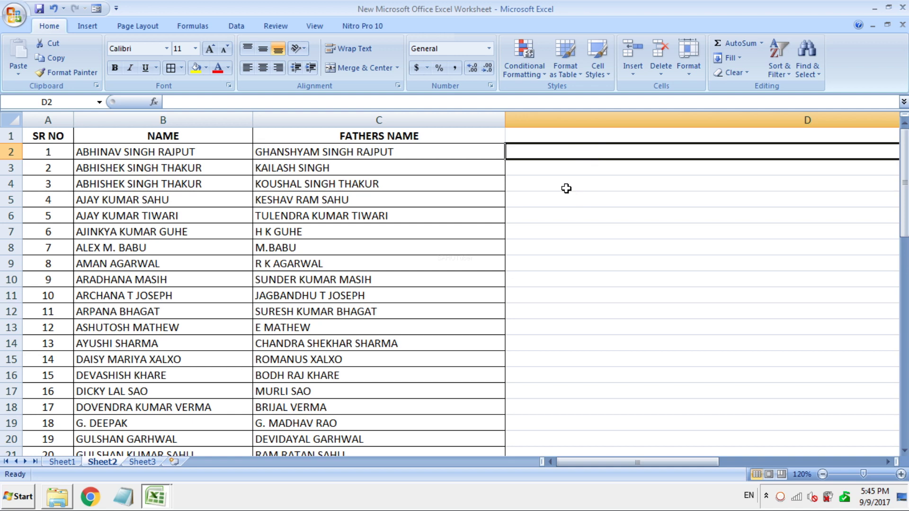
Step: Start the D2 formula as ="SHRI "&B2 & SON OF "&, referencing B2
text(=)
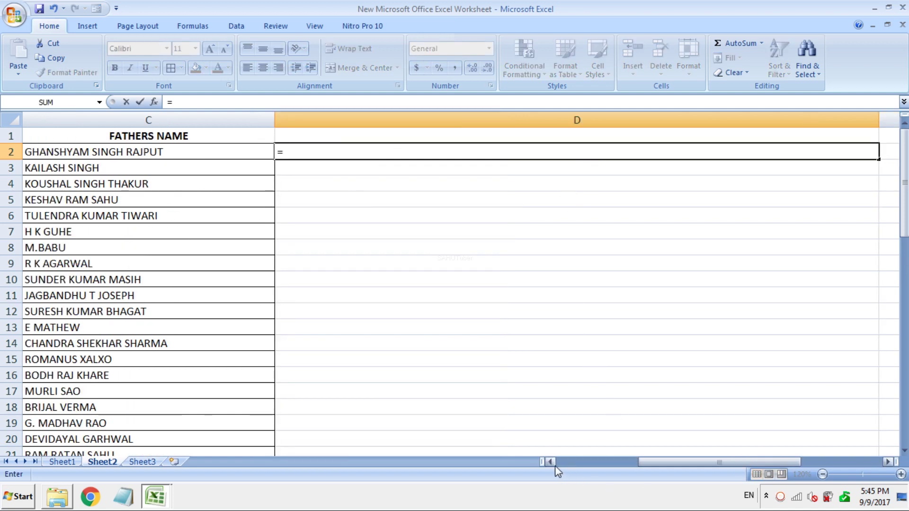
click(554, 464)
click(554, 464)
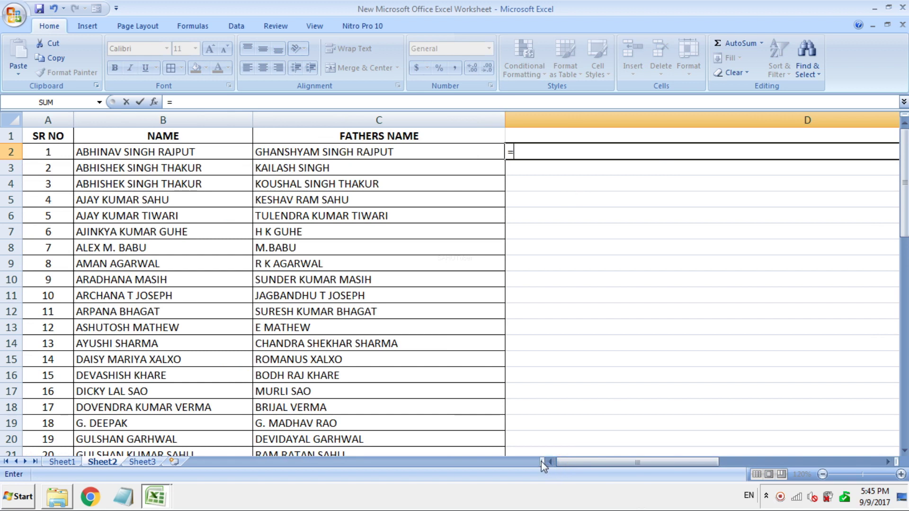
text(")
text(SH)
text(RI)
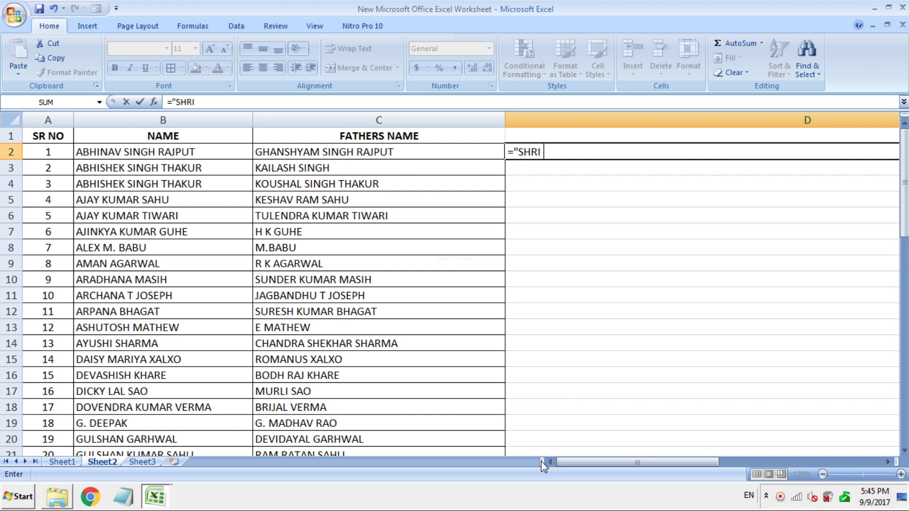
text( ")
text(&)
click(102, 154)
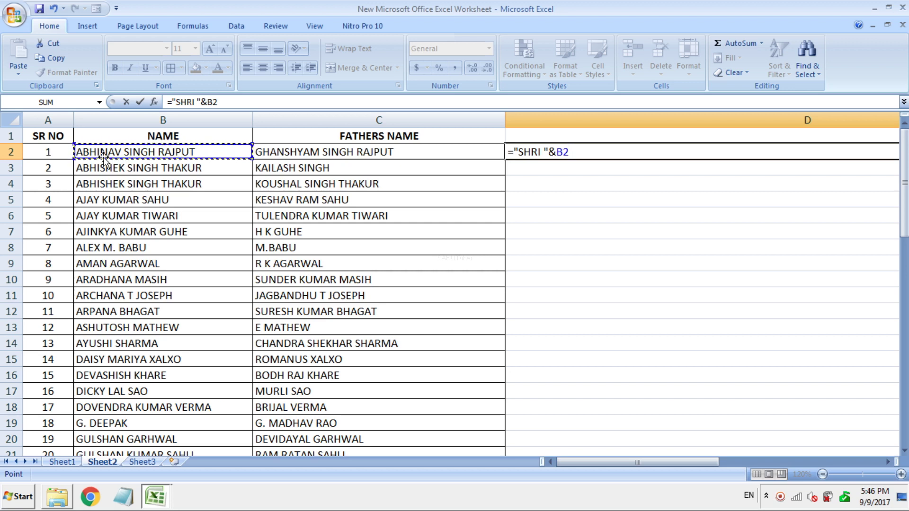
text(&)
key(BackSpace)
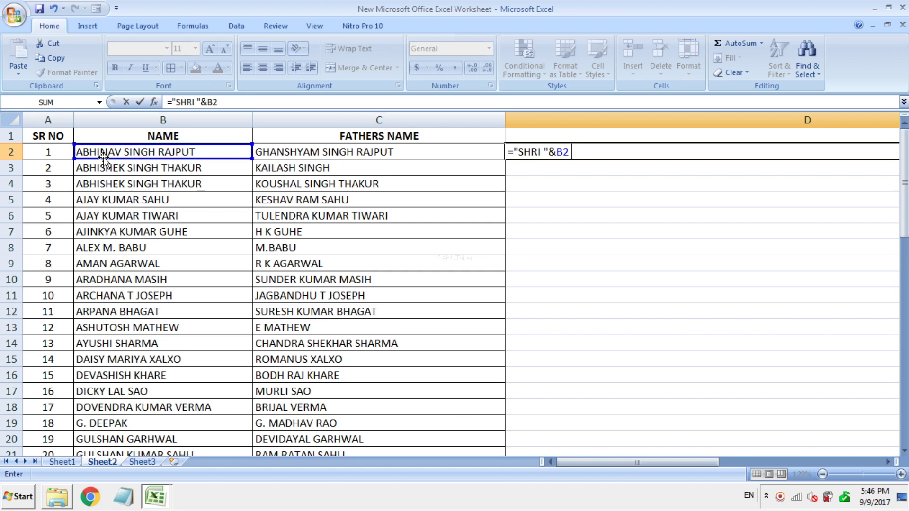
text( &)
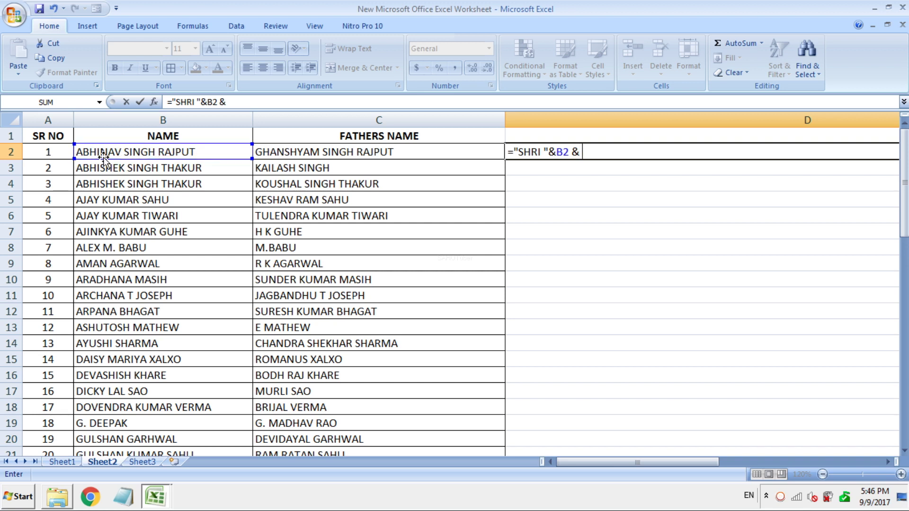
text(S)
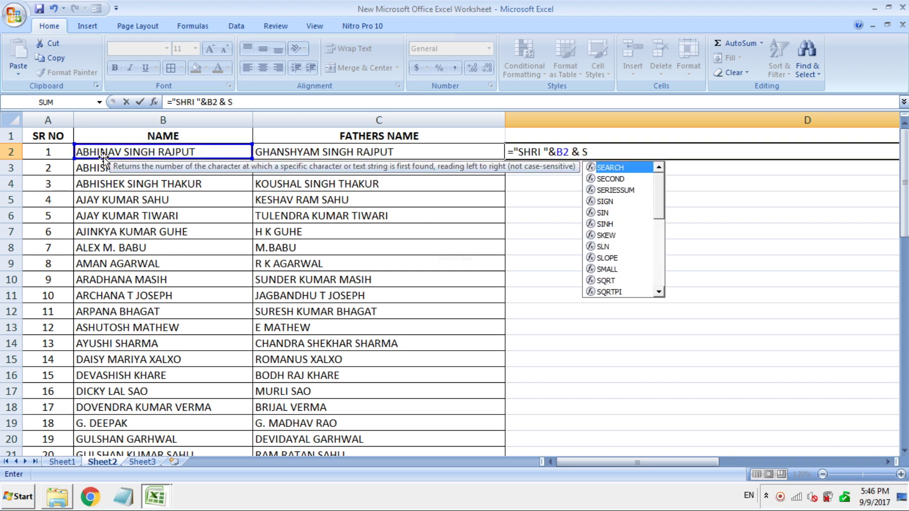
text(O)
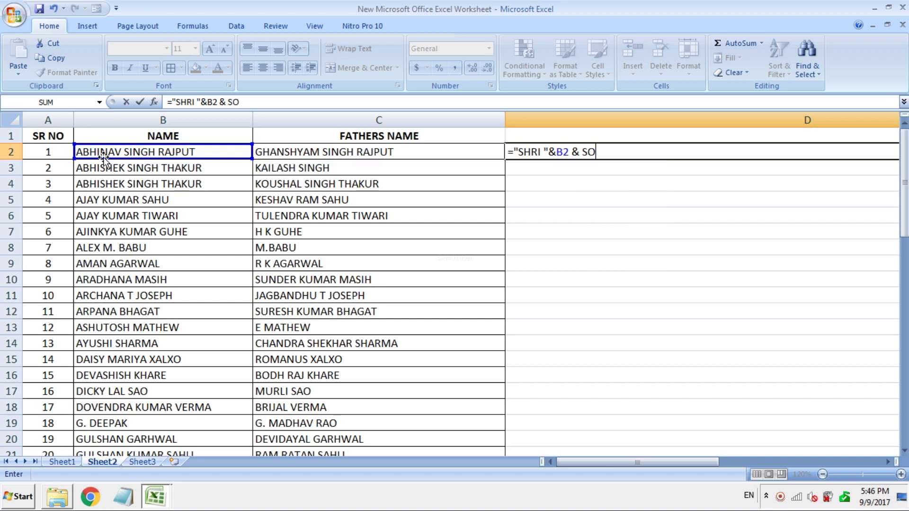
text(N)
text( OF)
text(&)
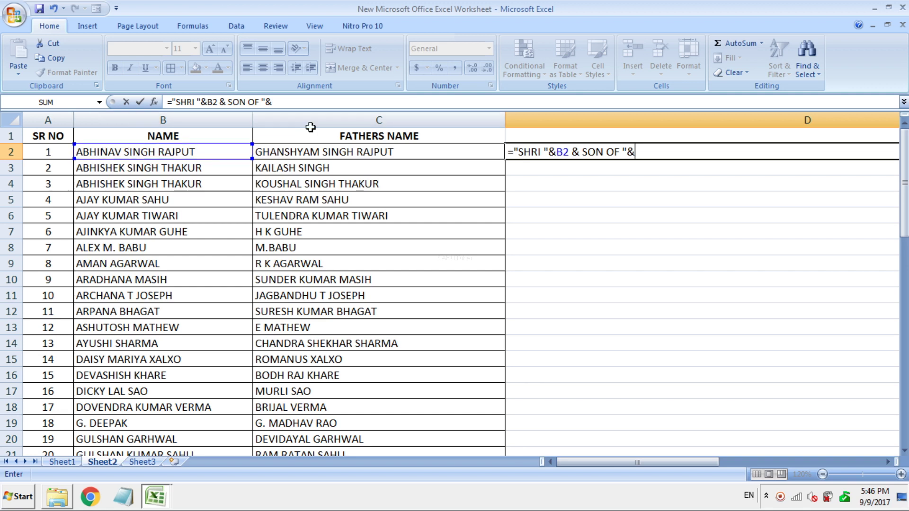
Step: Add C2 to the D2 formula, enter it, and dismiss the formula error prompts
click(326, 151)
key(Return)
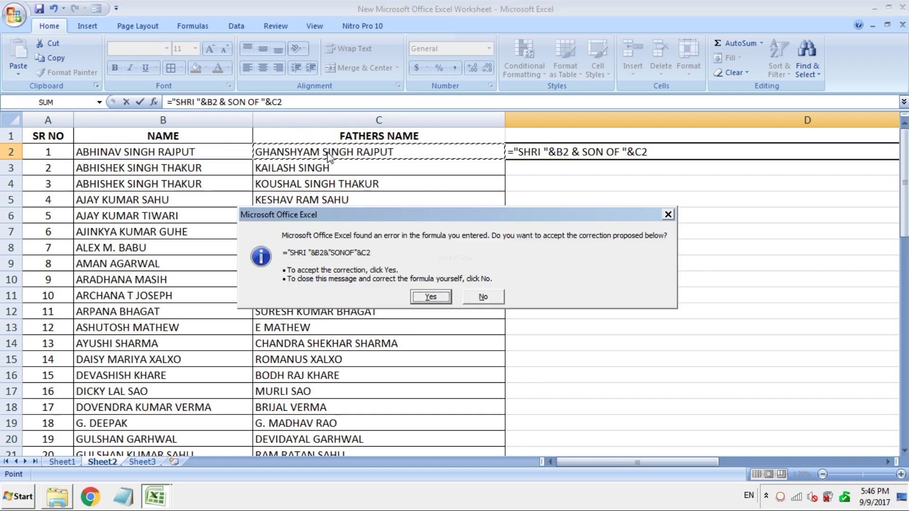
click(668, 215)
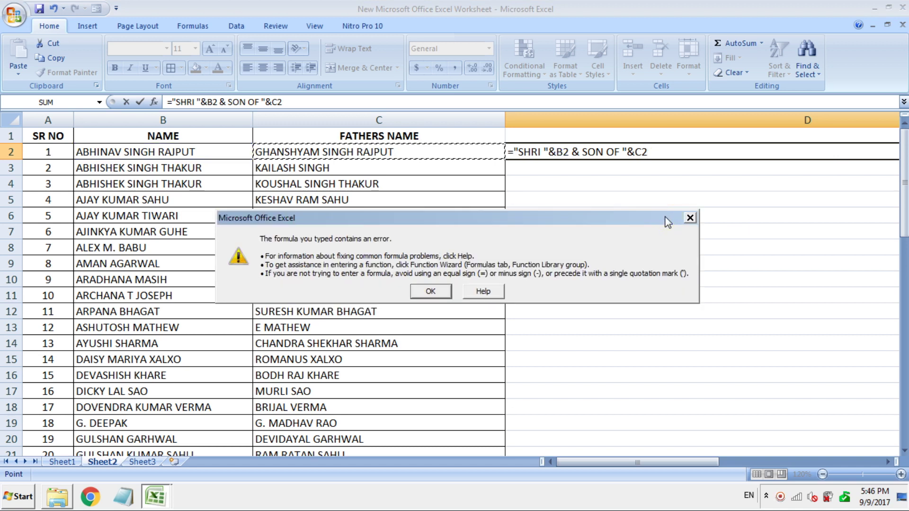
click(693, 218)
click(684, 151)
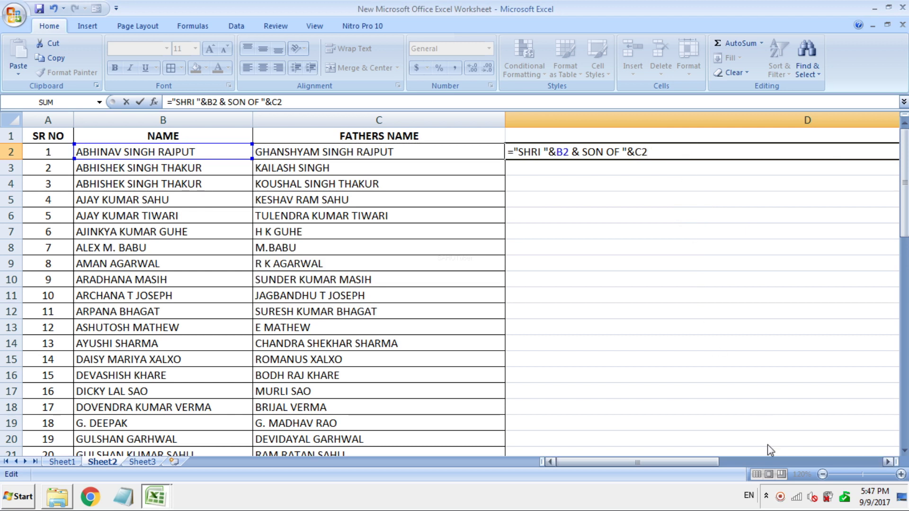
right_click(781, 497)
click(822, 361)
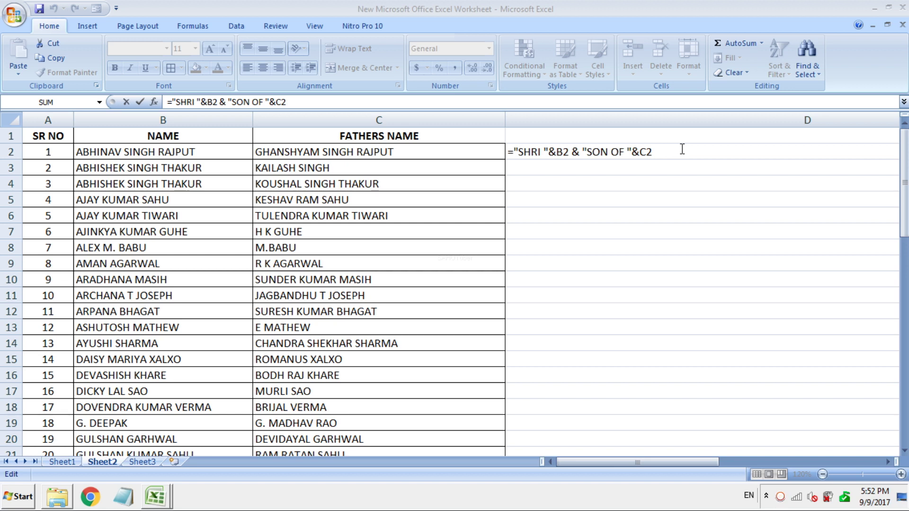
Step: Correct the D2 formula to ="SHRI "&B2 & "SON OF "&C2 and commit it
double_click(682, 151)
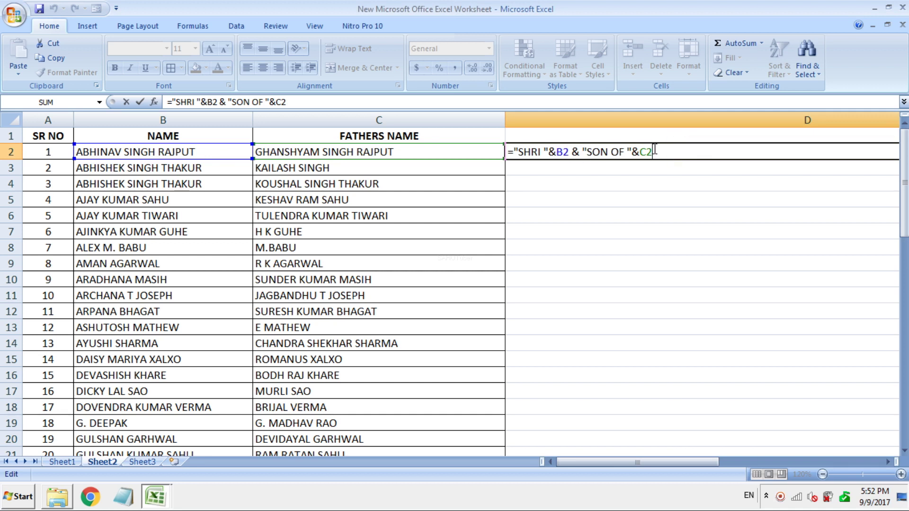
drag(667, 151, 507, 160)
click(679, 152)
key(Return)
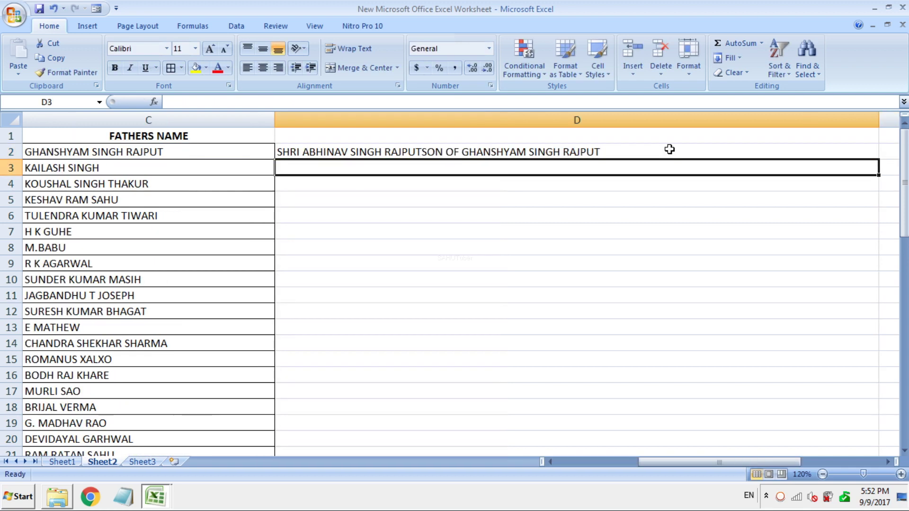
Step: Check the D2 formula unchanged, then fill D2 with yellow
double_click(308, 152)
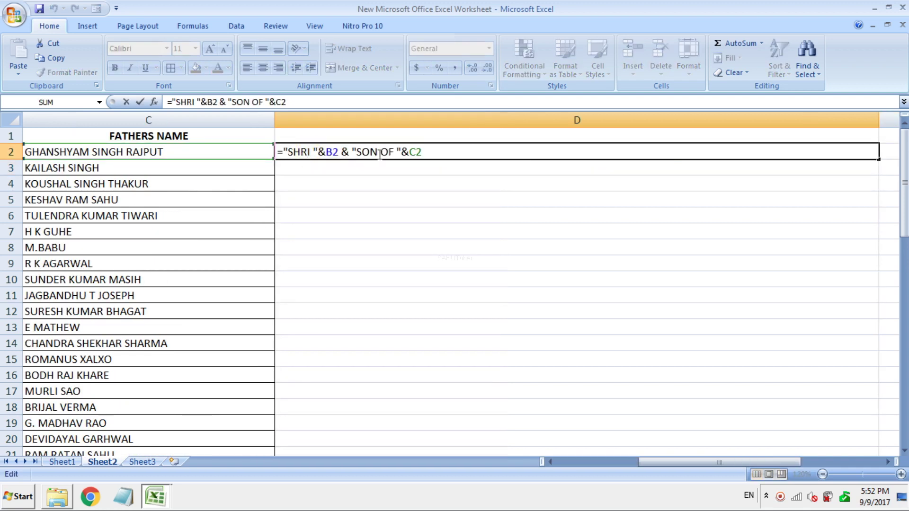
key(Return)
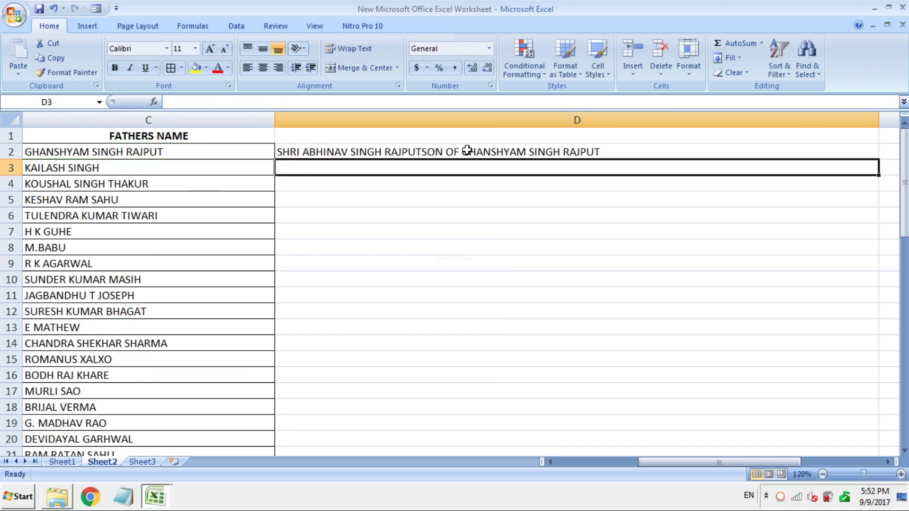
click(333, 152)
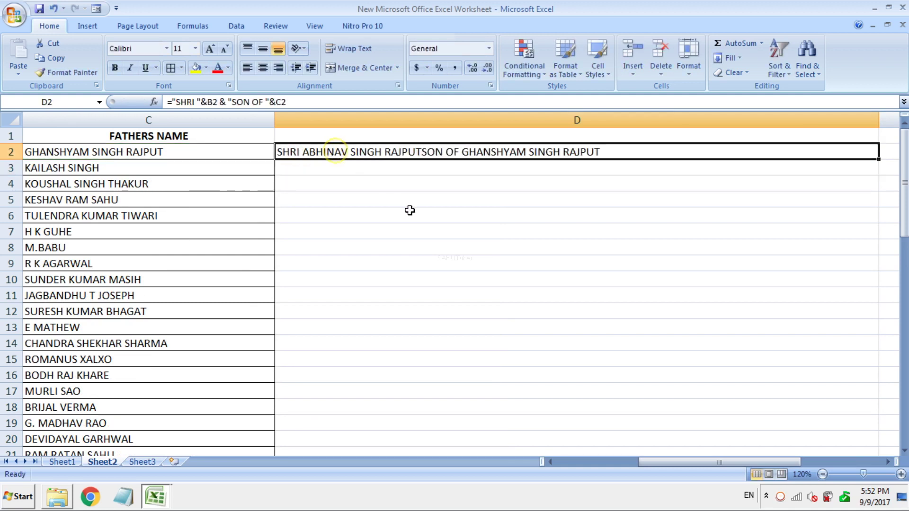
click(195, 68)
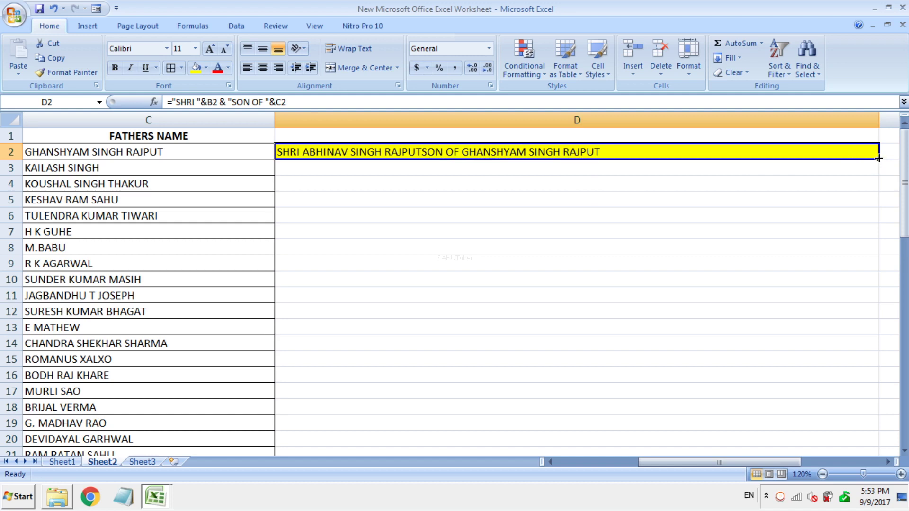
Step: Fill the yellow D2 formula down to row 58 and check the copied results, such as D9
mouse_move(879, 158)
mouse_down()
mouse_move(868, 456)
mouse_move(832, 432)
mouse_up()
scroll(642, 297, up, 6)
scroll(641, 297, up, 5)
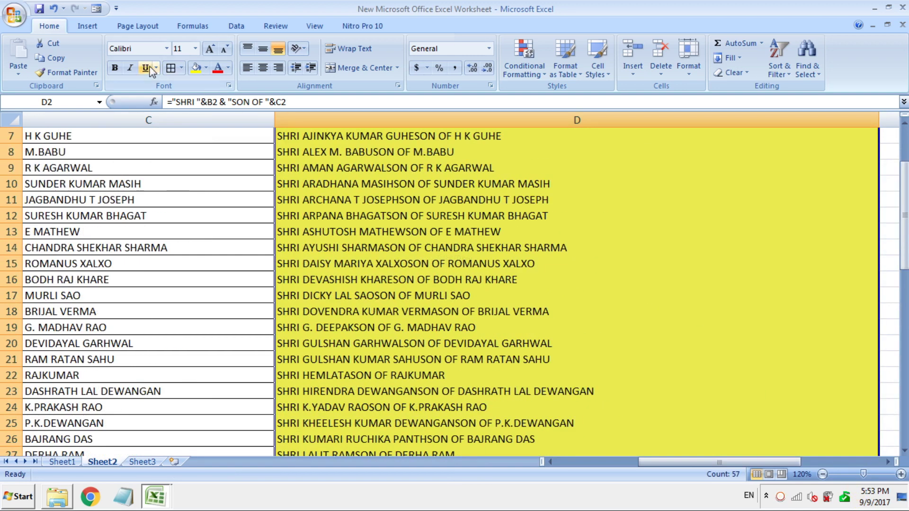
scroll(167, 74, up, 2)
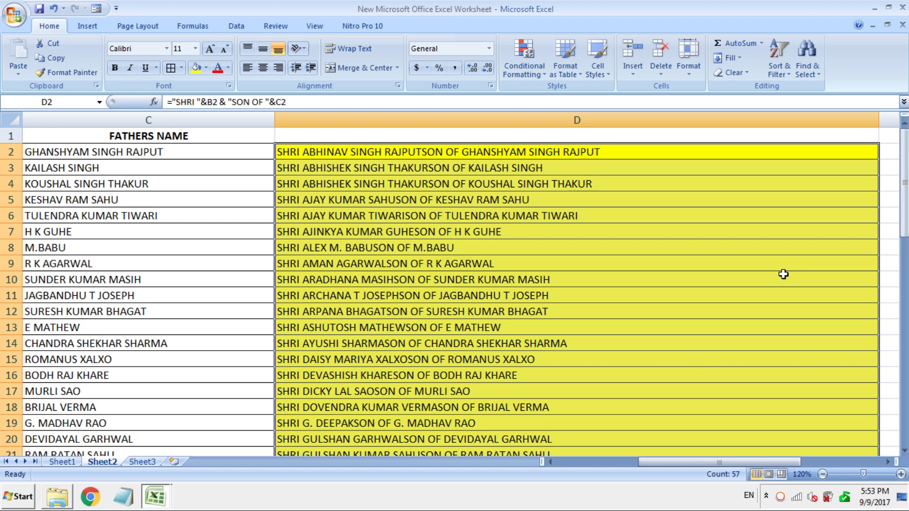
click(783, 271)
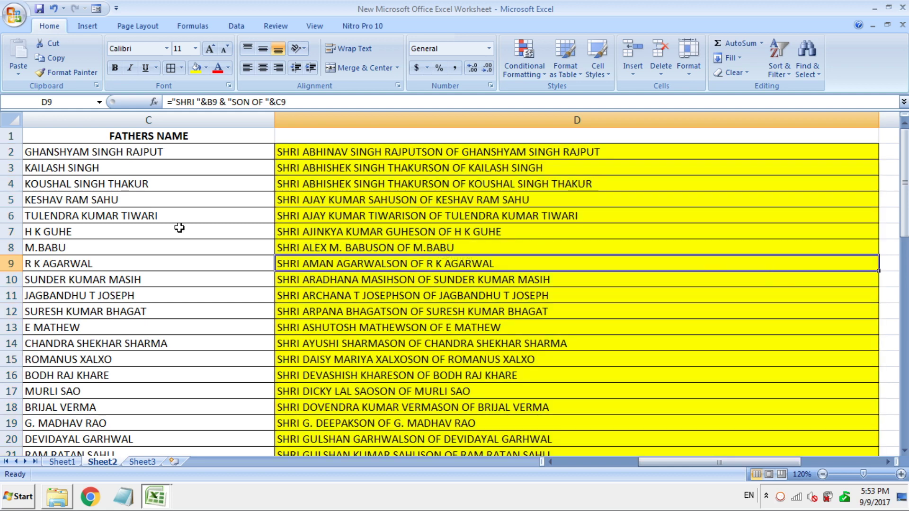
drag(666, 464, 584, 464)
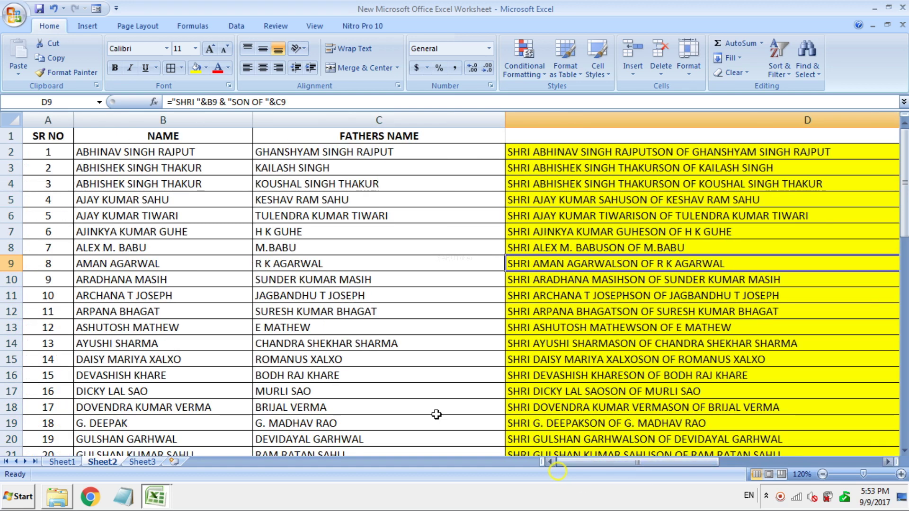
click(5, 317)
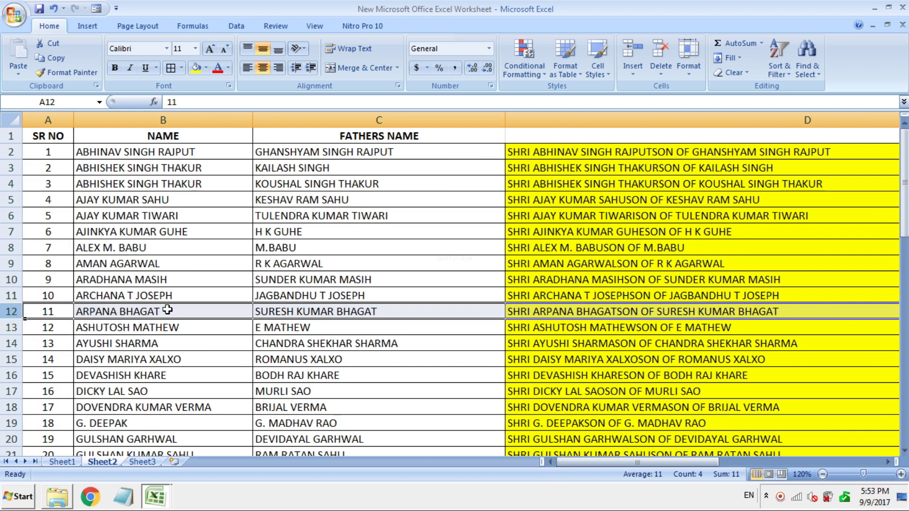